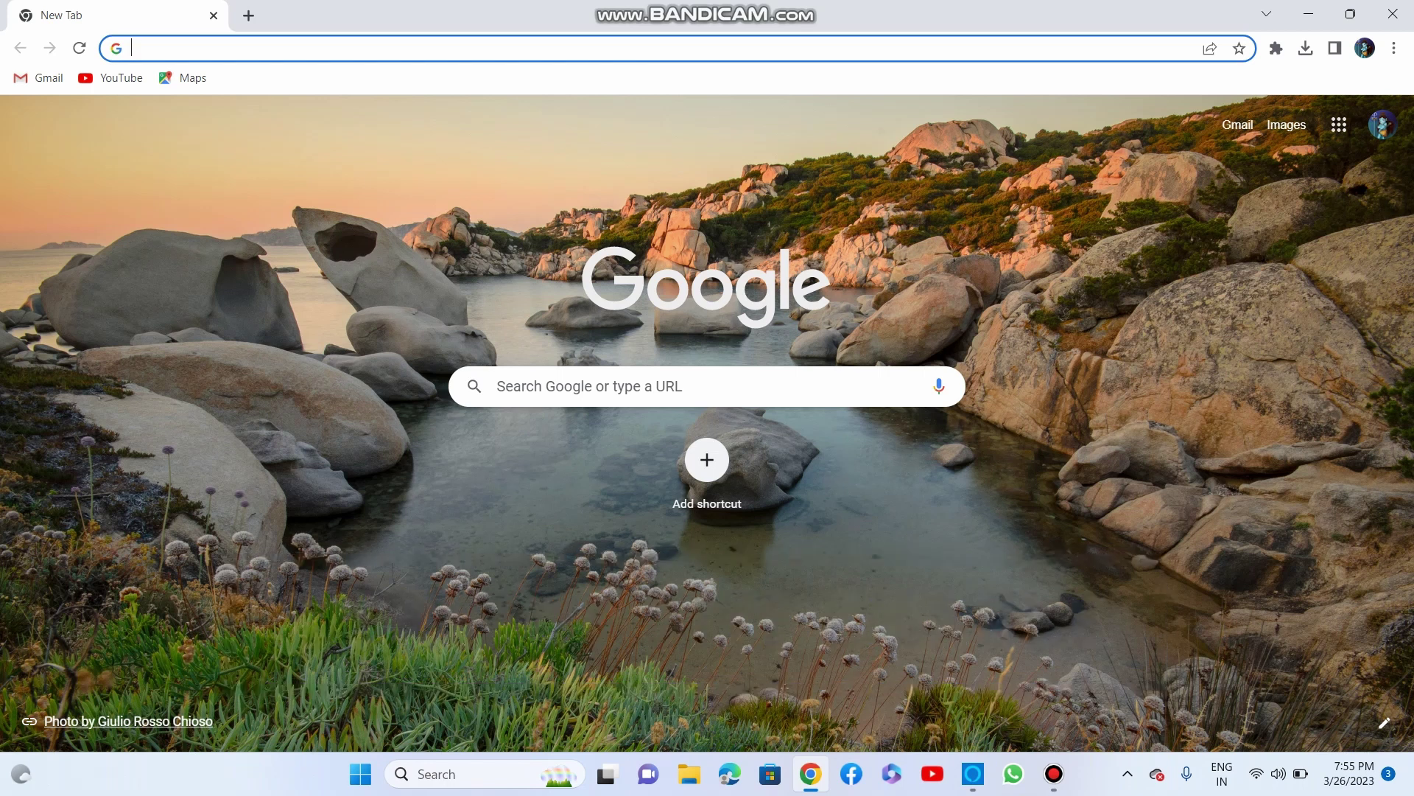
# Step: Search Google for "yt dashboard" and open the YouTube dashboard from the first result
pyautogui.click(707, 386)
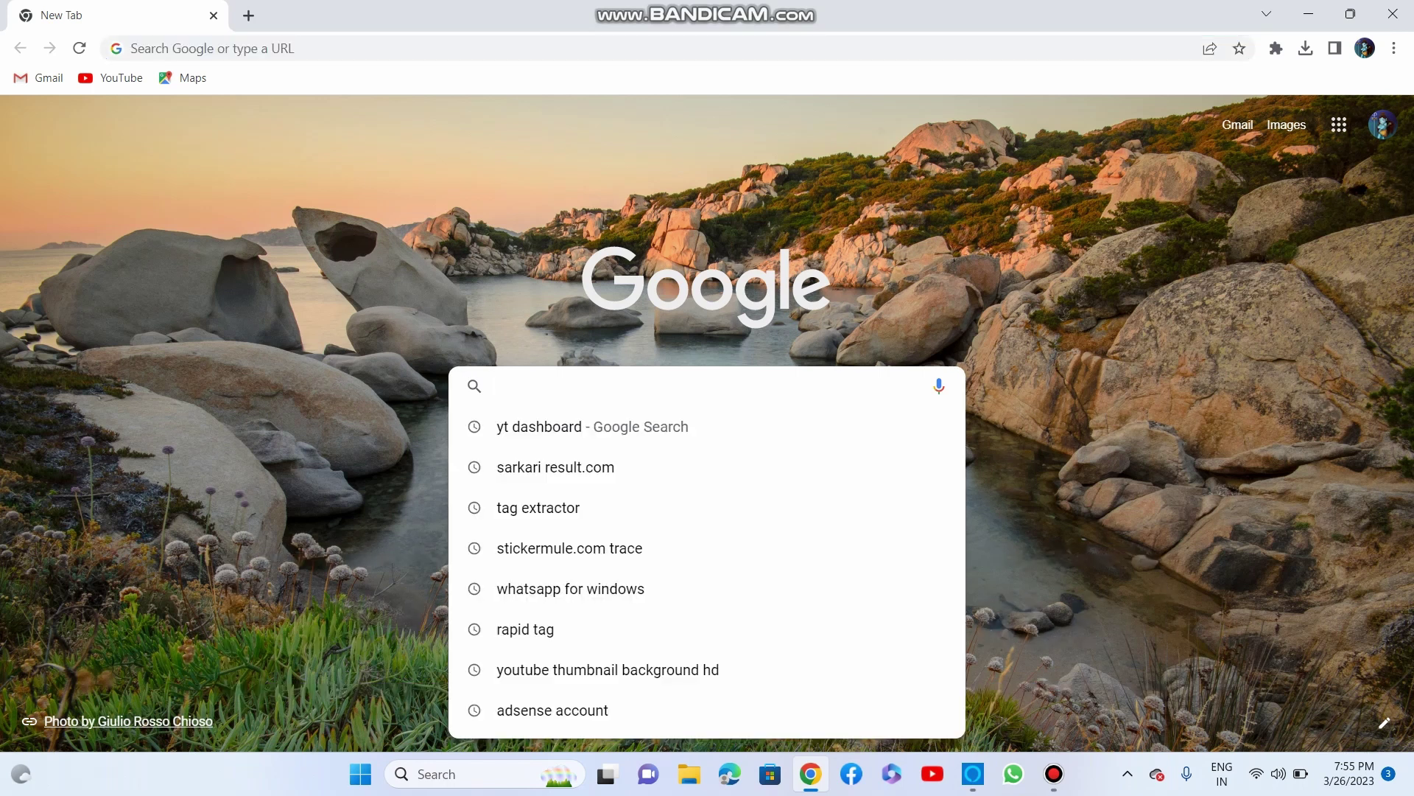
pyautogui.click(593, 426)
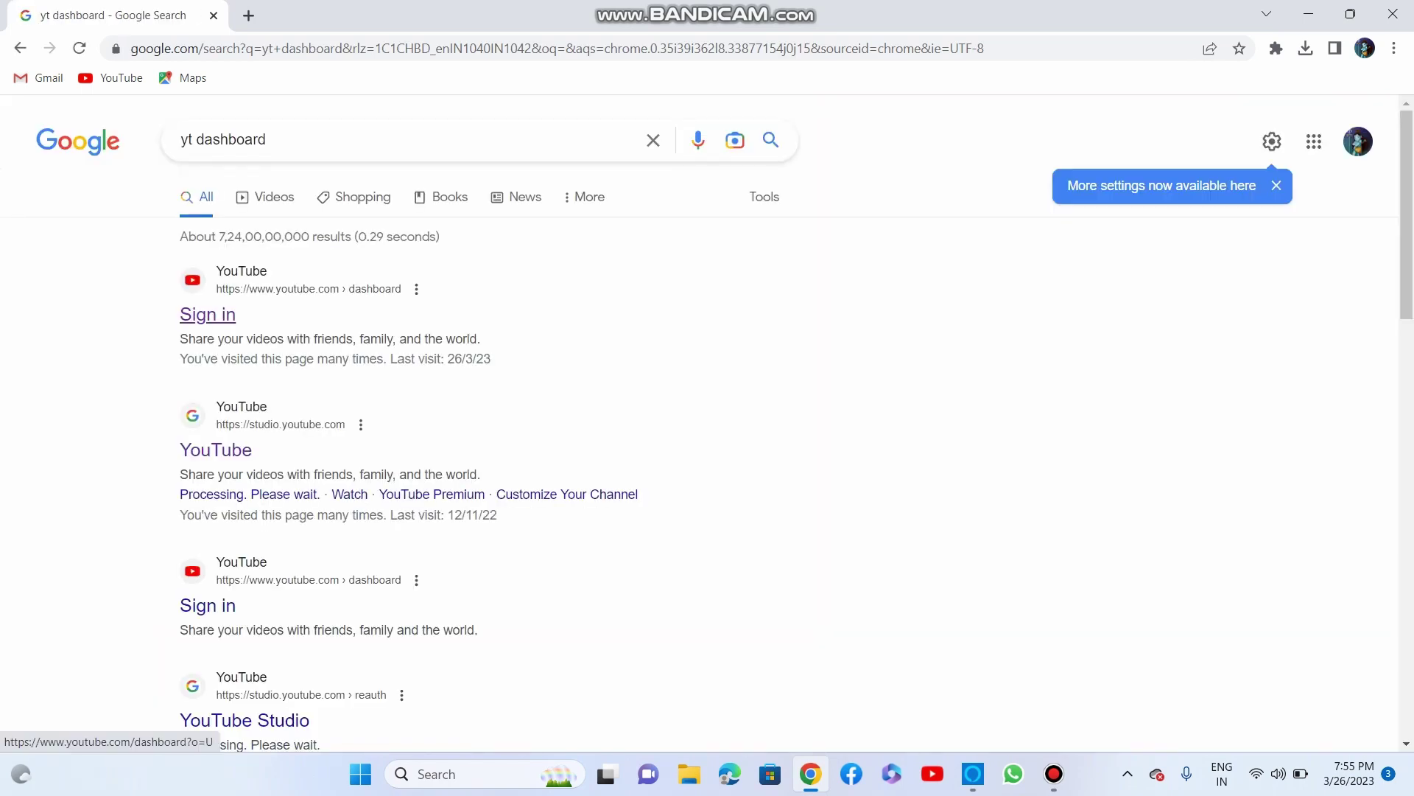
pyautogui.click(208, 315)
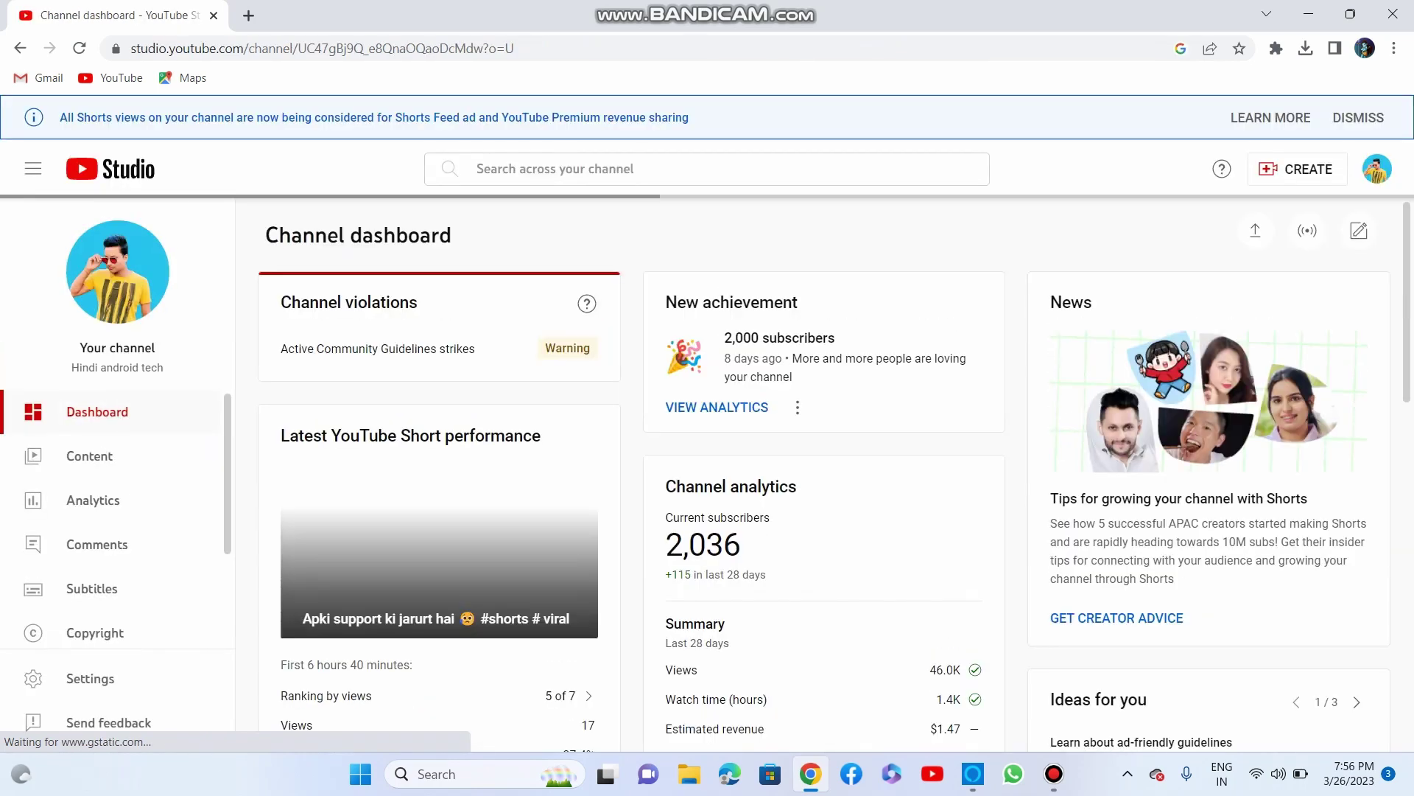
# Step: Look over the channel dashboard and open the channel monetization page
pyautogui.scroll(-2, 825, 479)
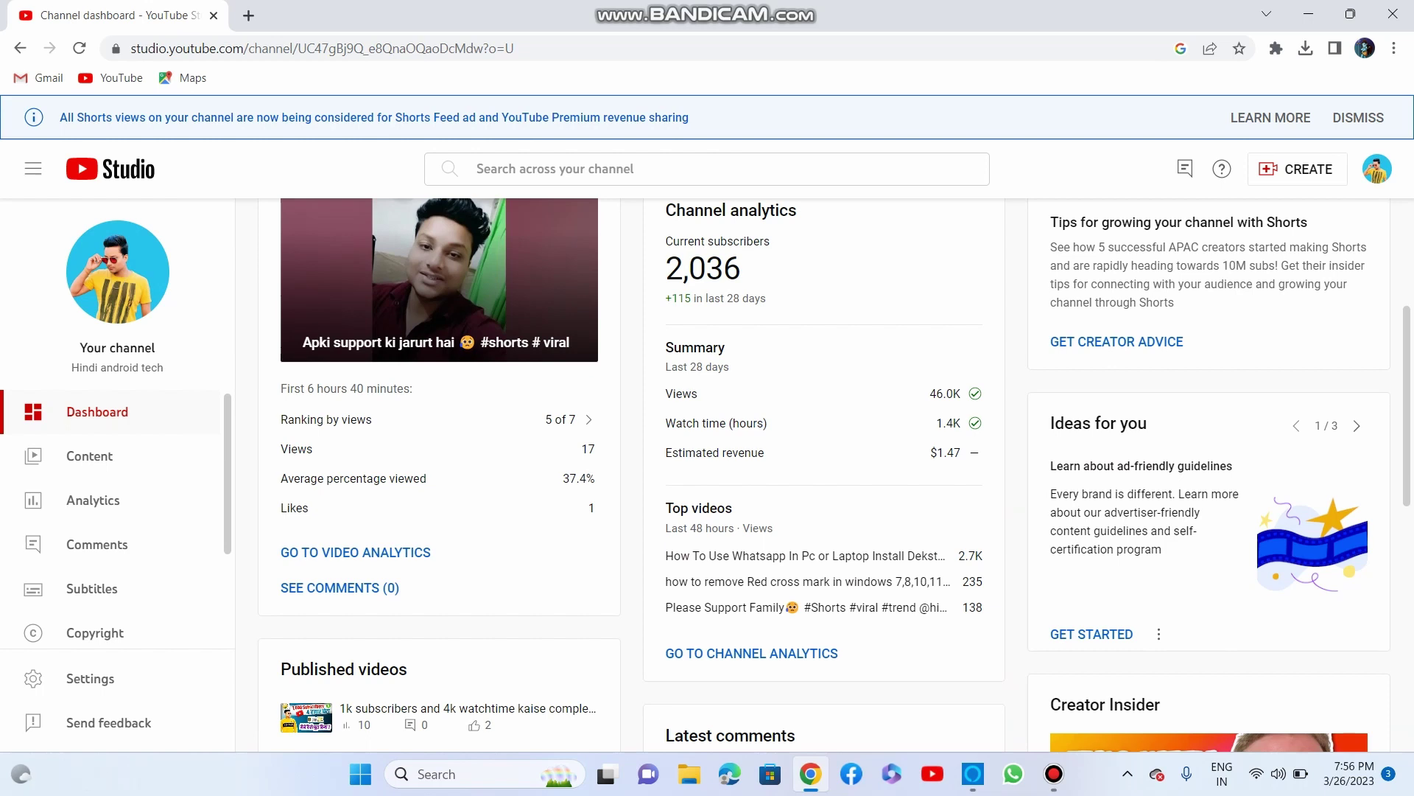
pyautogui.scroll(-4, 836, 474)
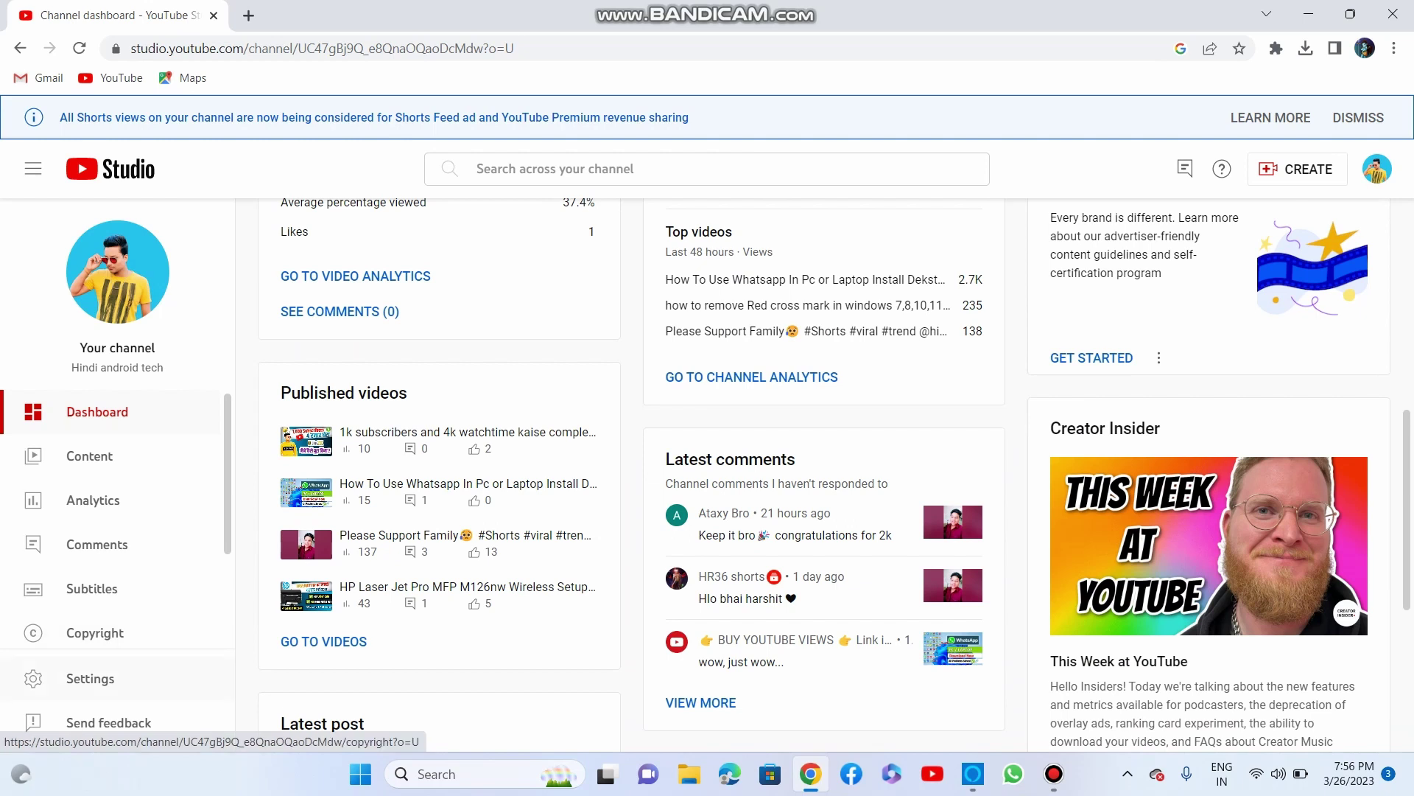
pyautogui.scroll(-2, 118, 516)
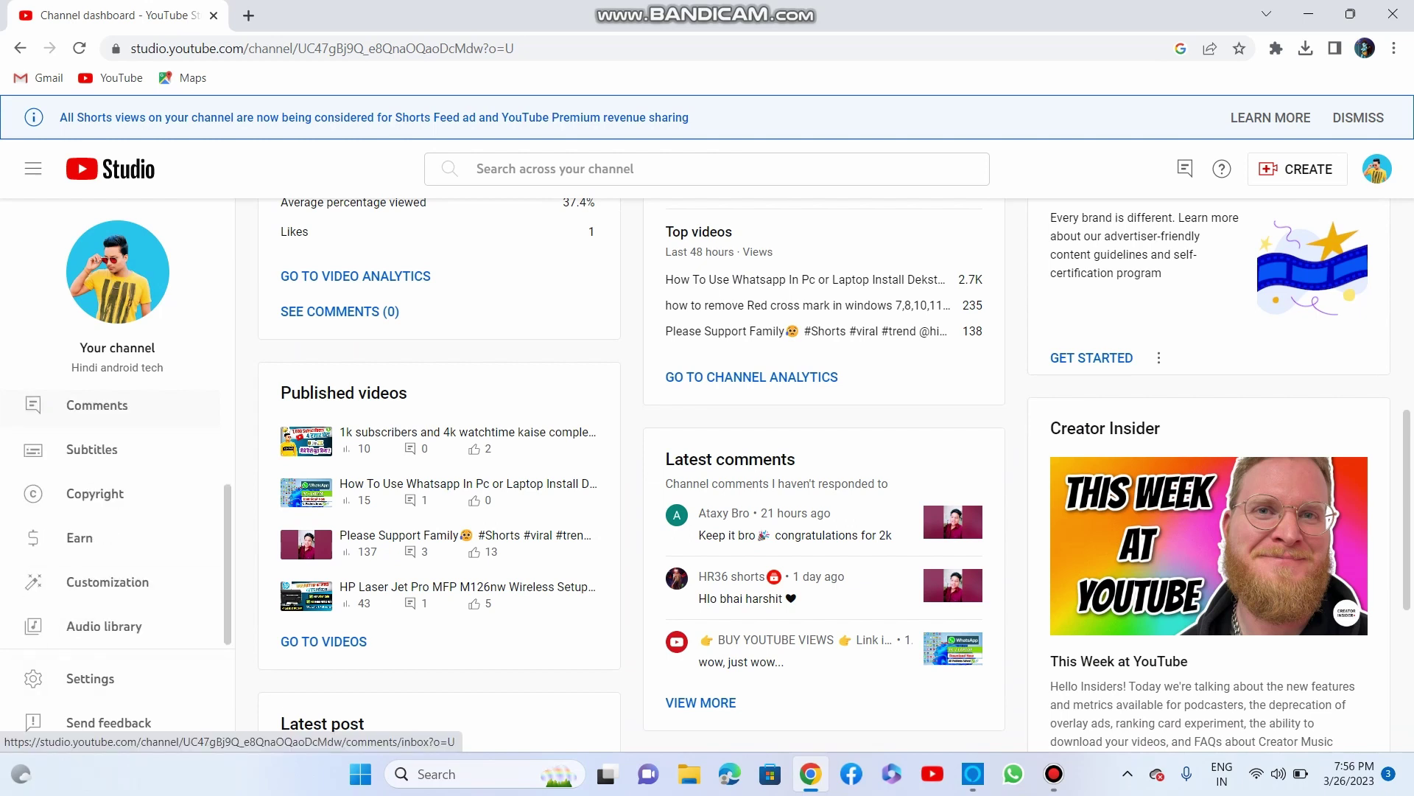
pyautogui.click(80, 538)
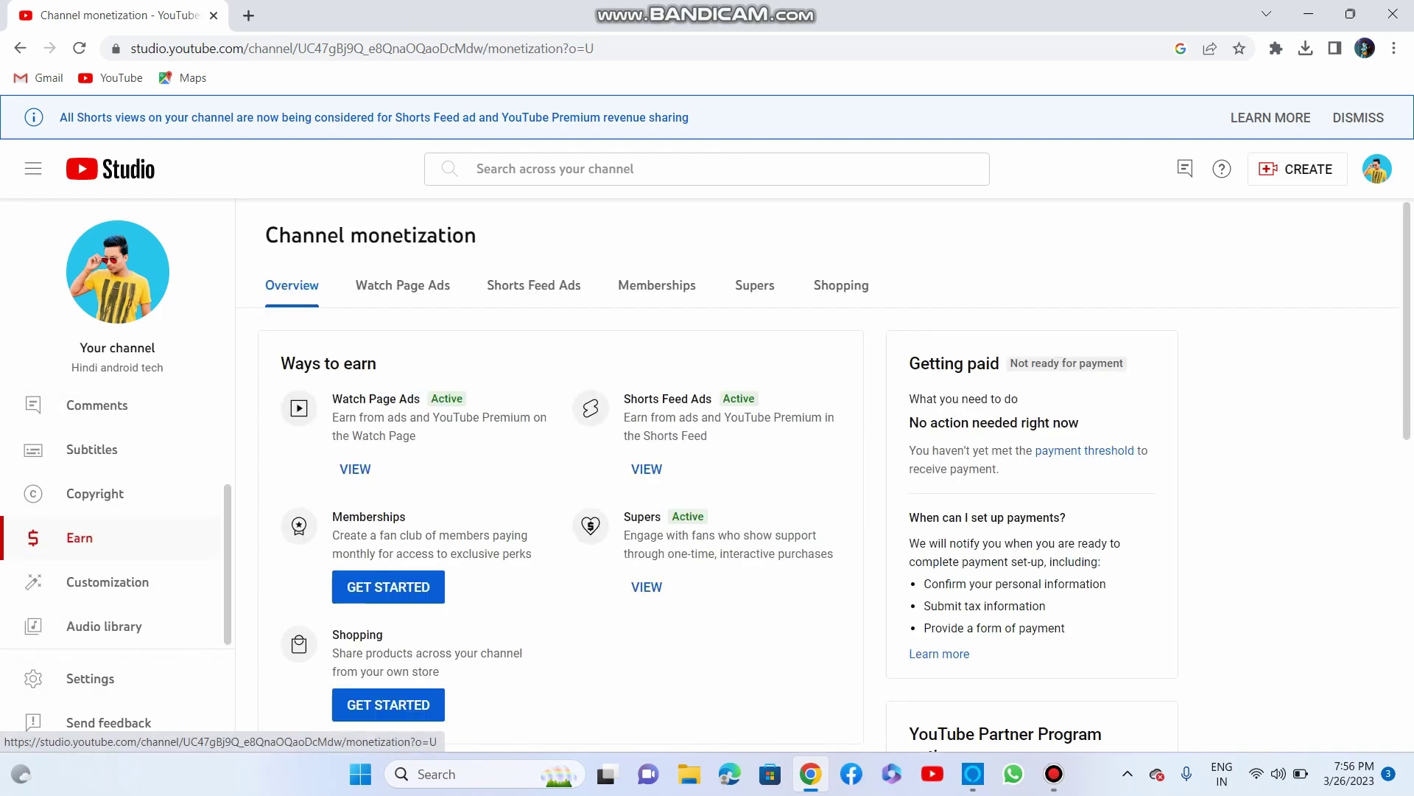
# Step: Get started with Memberships from the ways to earn and explore the next steps of the setup
pyautogui.scroll(-3, 560, 479)
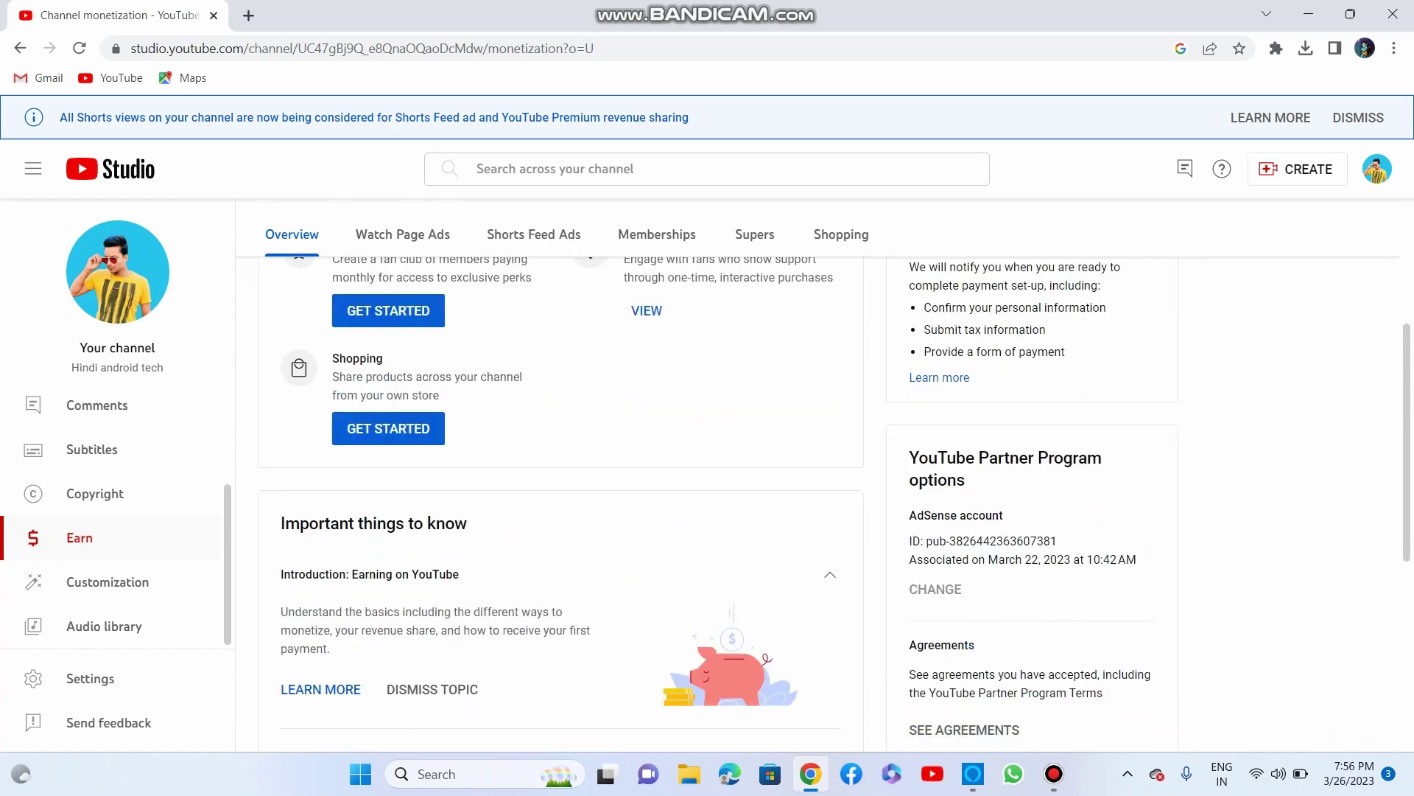
pyautogui.scroll(3, 929, 749)
pyautogui.scroll(-1, 930, 749)
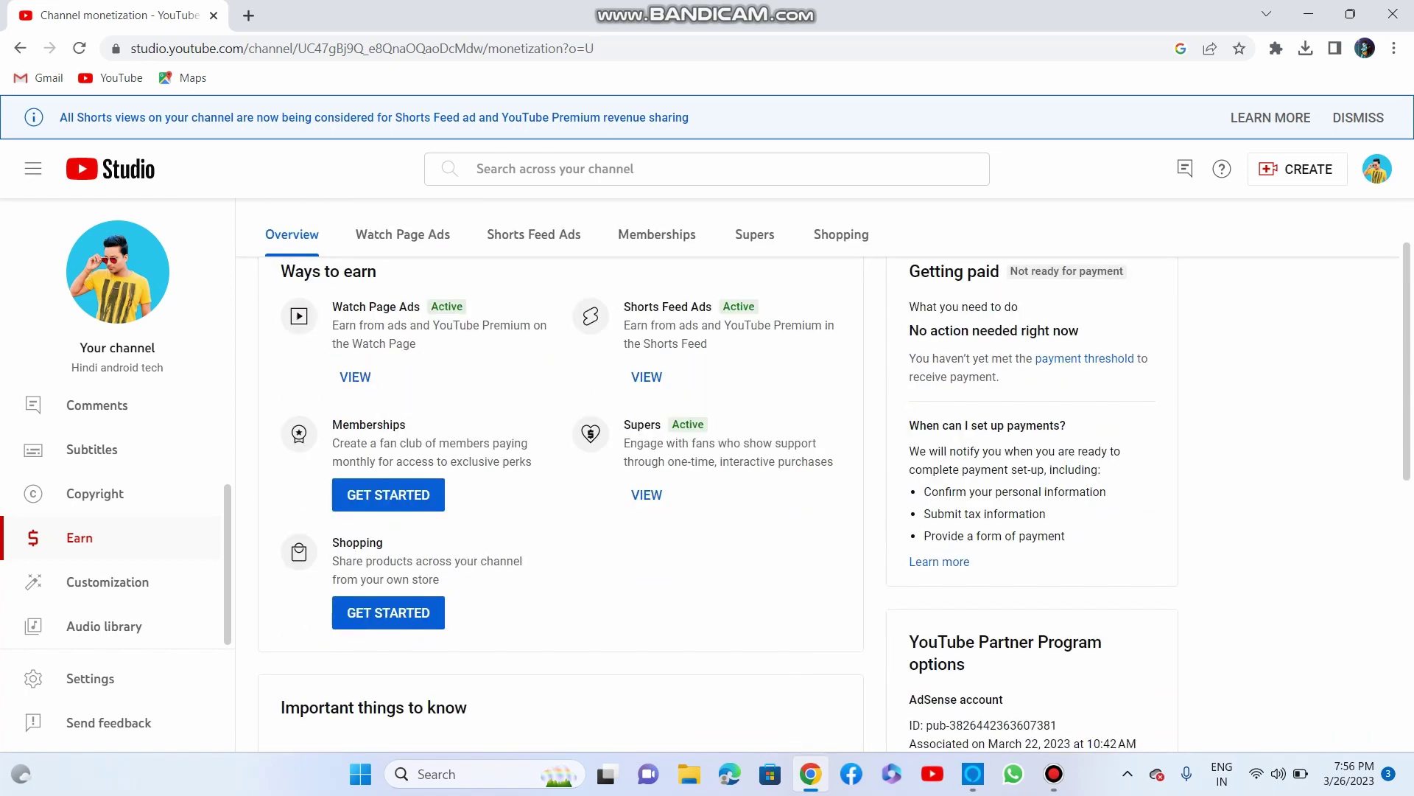
pyautogui.click(388, 494)
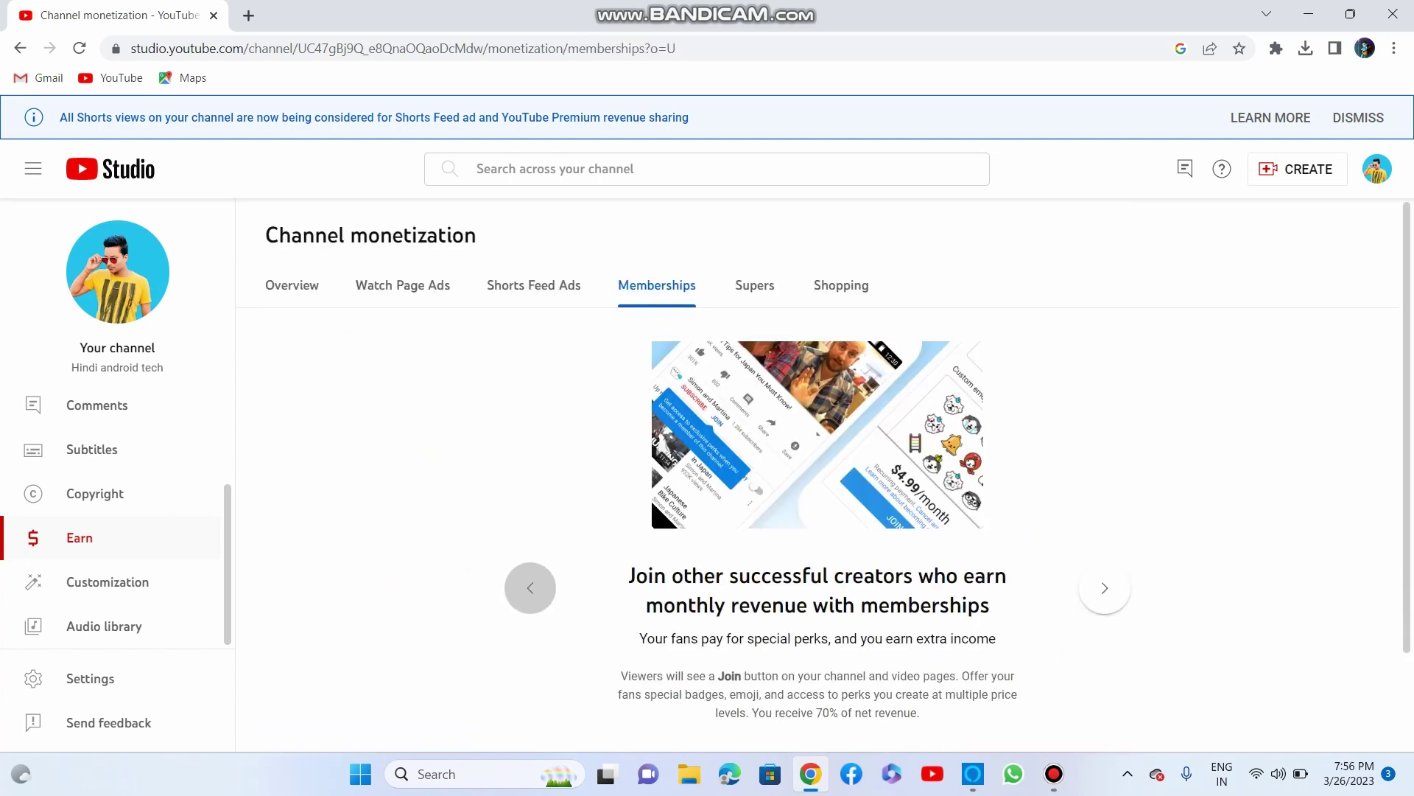
pyautogui.scroll(-1, 838, 474)
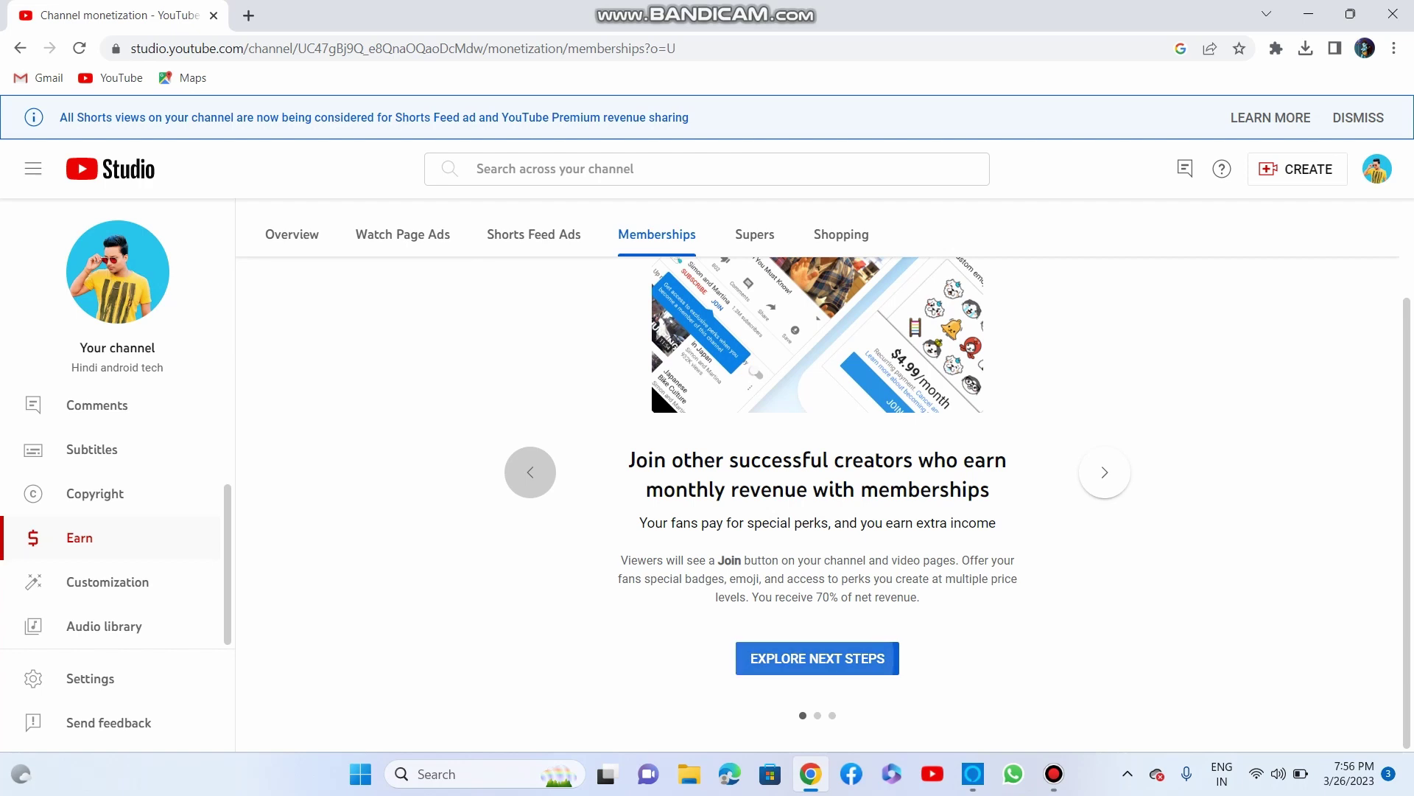
pyautogui.click(799, 658)
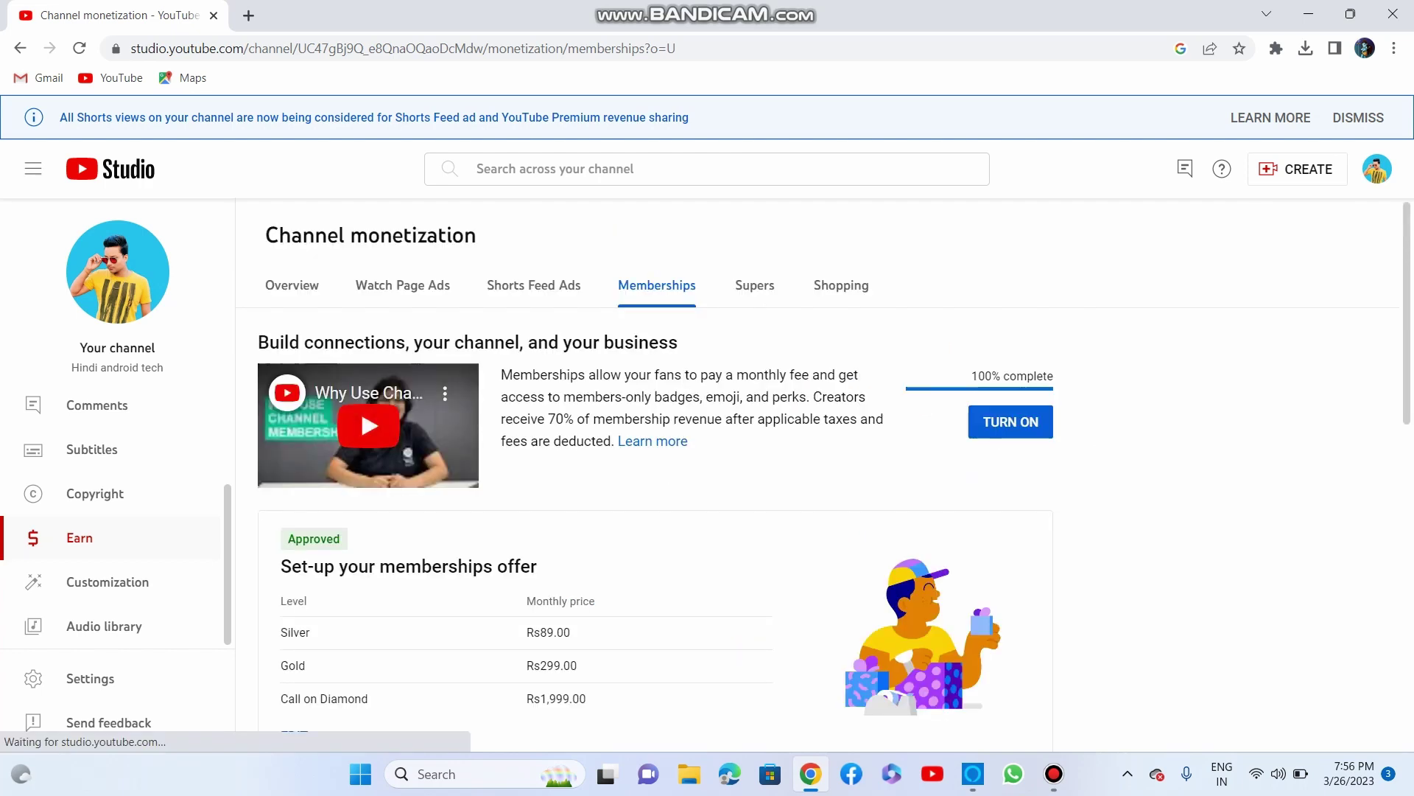
# Step: Review the memberships setup overview and open the memberships offer for editing
pyautogui.scroll(-3, 707, 479)
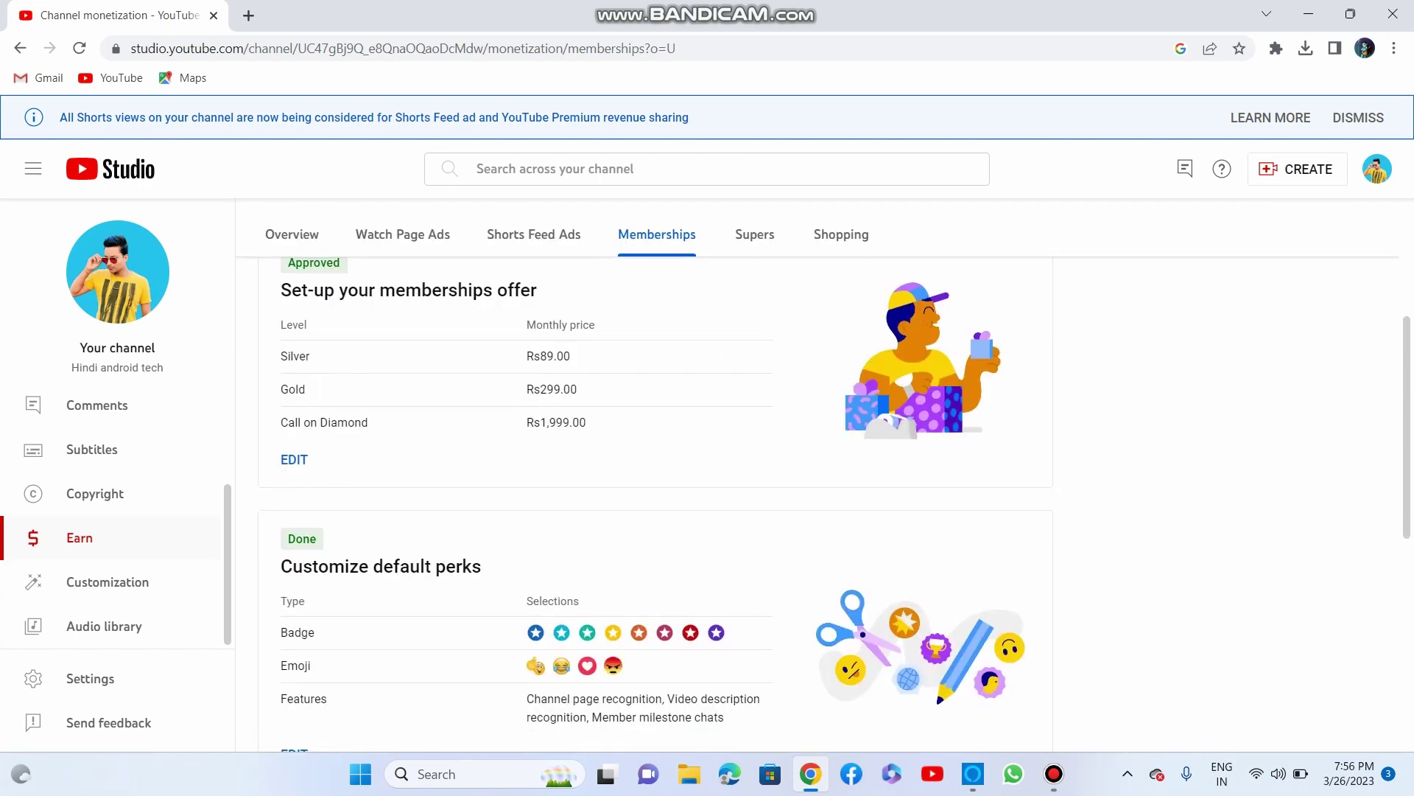
pyautogui.scroll(3, 707, 479)
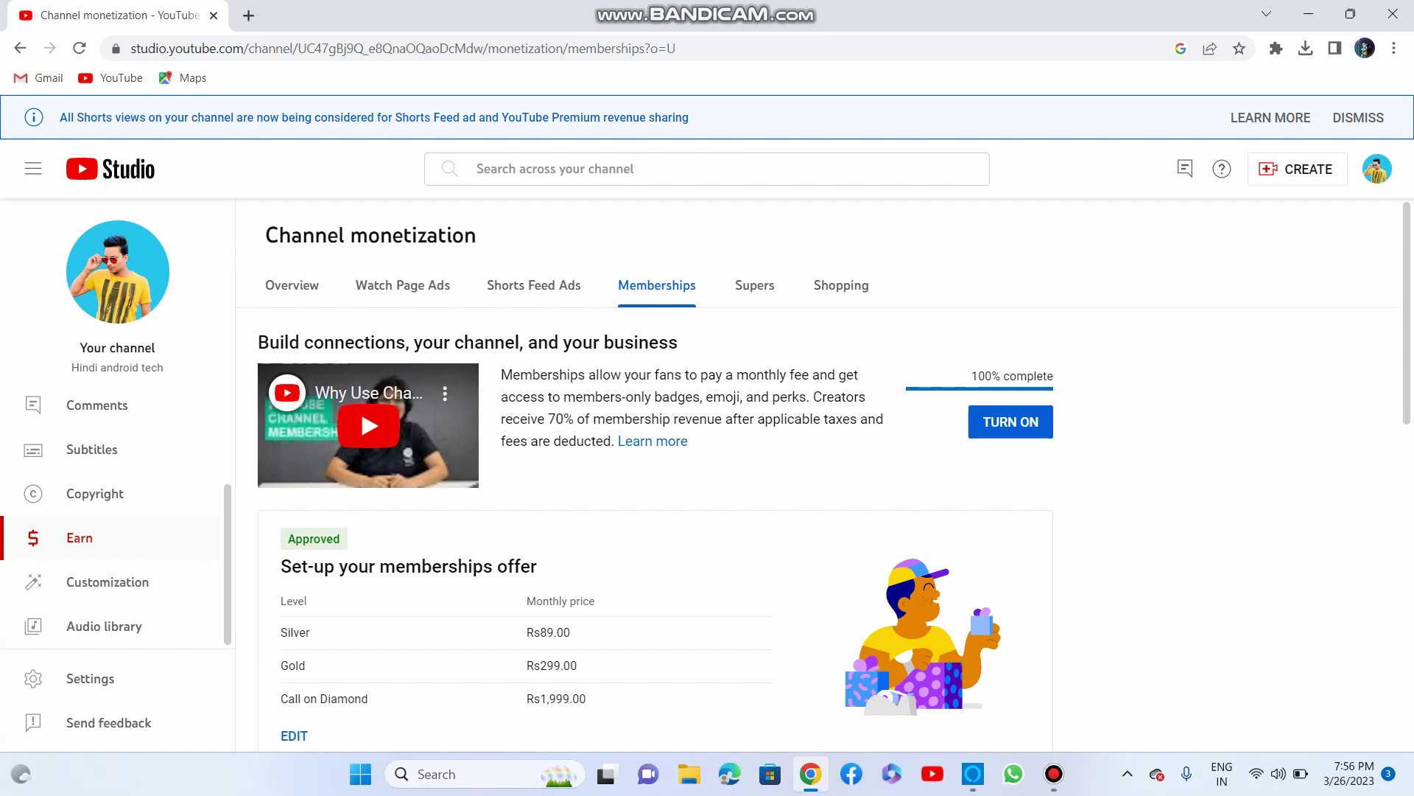
pyautogui.scroll(-3, 707, 479)
pyautogui.scroll(3, 707, 479)
pyautogui.scroll(-1, 707, 479)
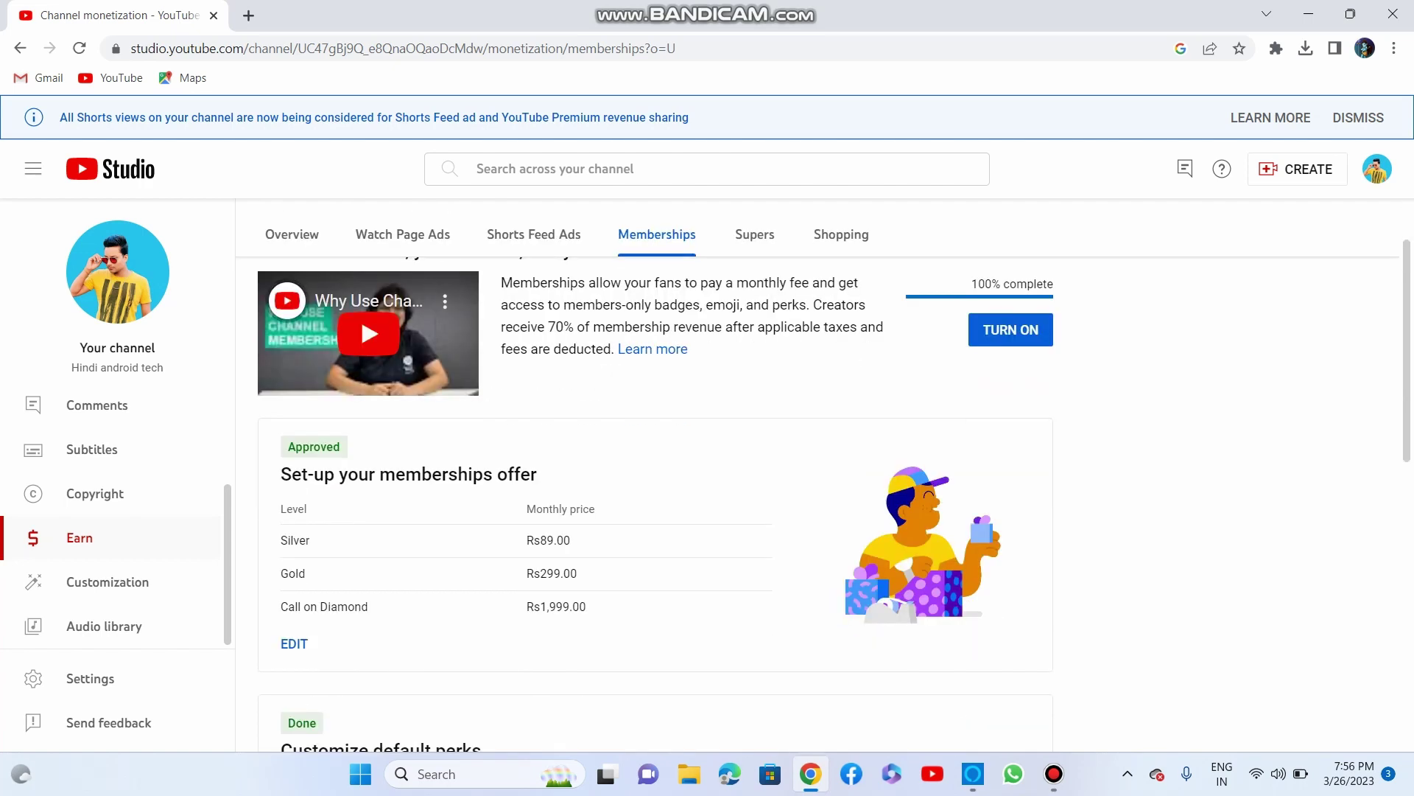
pyautogui.click(294, 643)
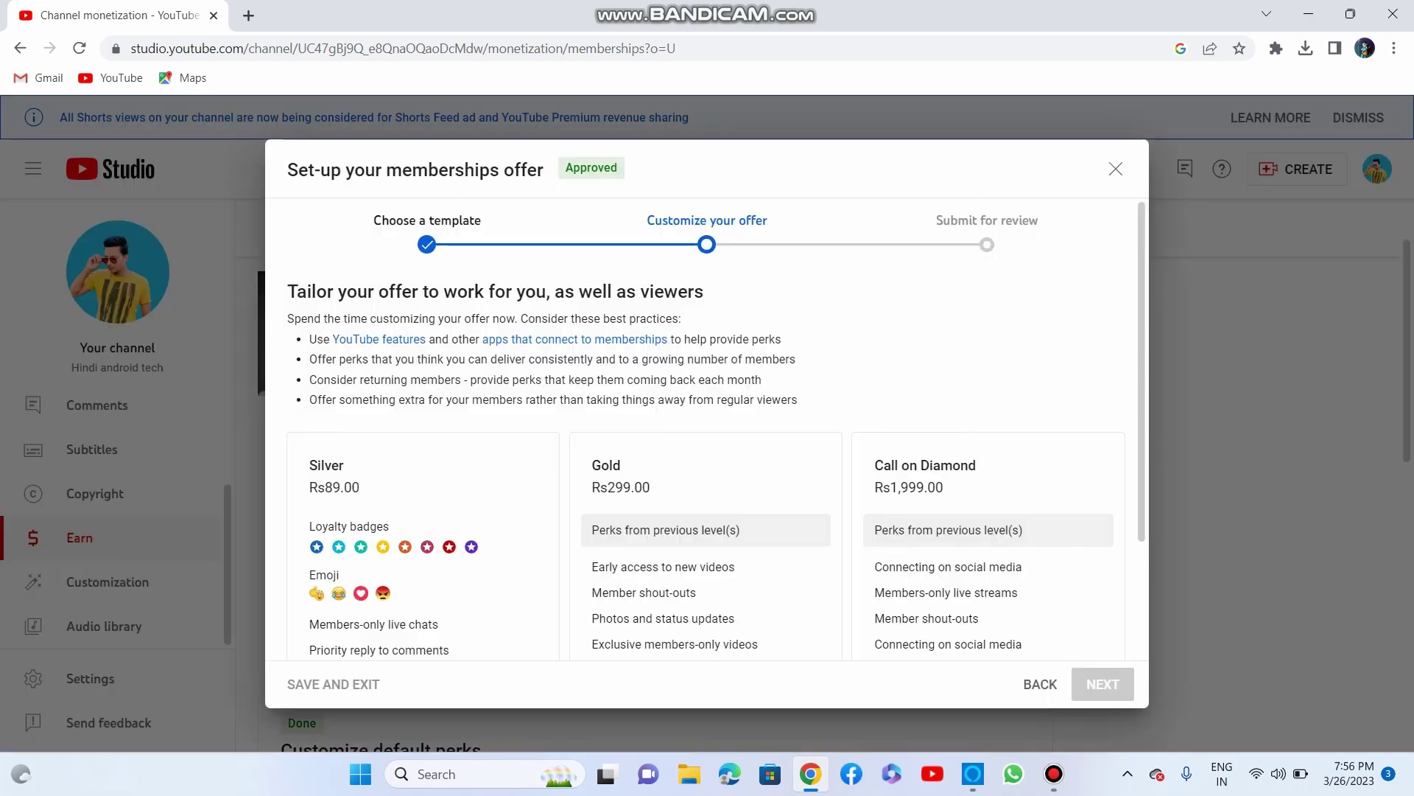
# Step: Open the Silver level of the offer and examine its name, monthly price and perks
pyautogui.scroll(-2, 707, 427)
pyautogui.scroll(2, 707, 428)
pyautogui.scroll(-2, 707, 427)
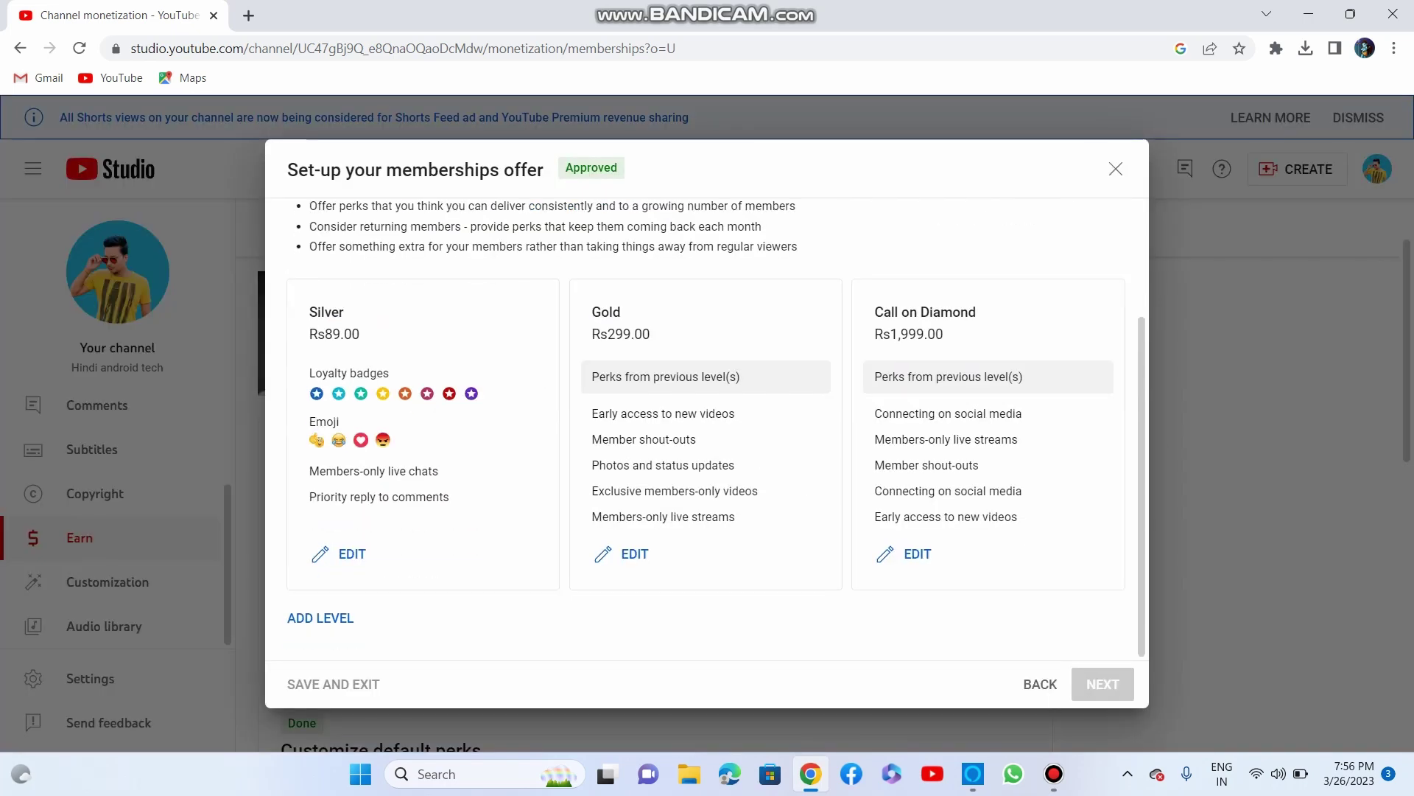
pyautogui.click(339, 554)
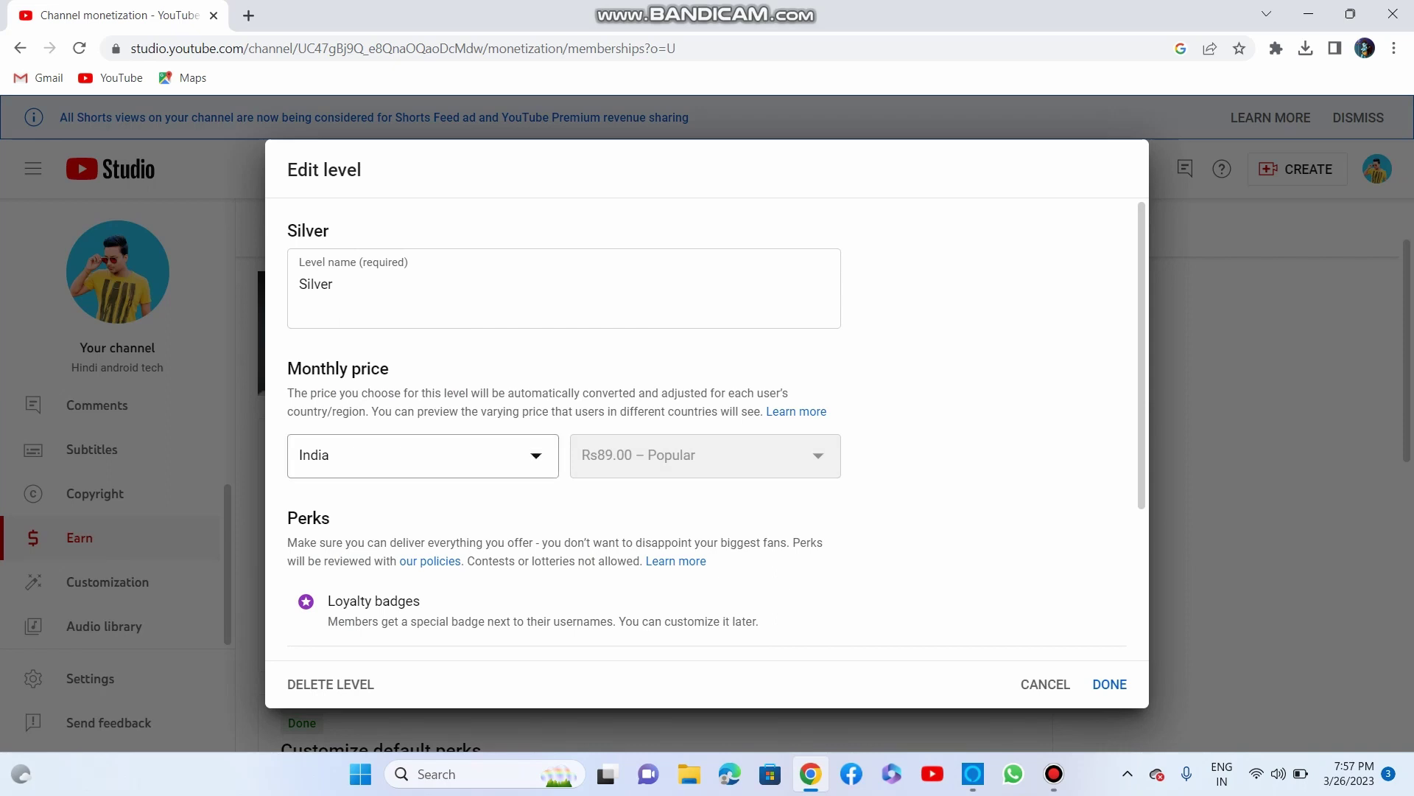
pyautogui.scroll(-3, 708, 431)
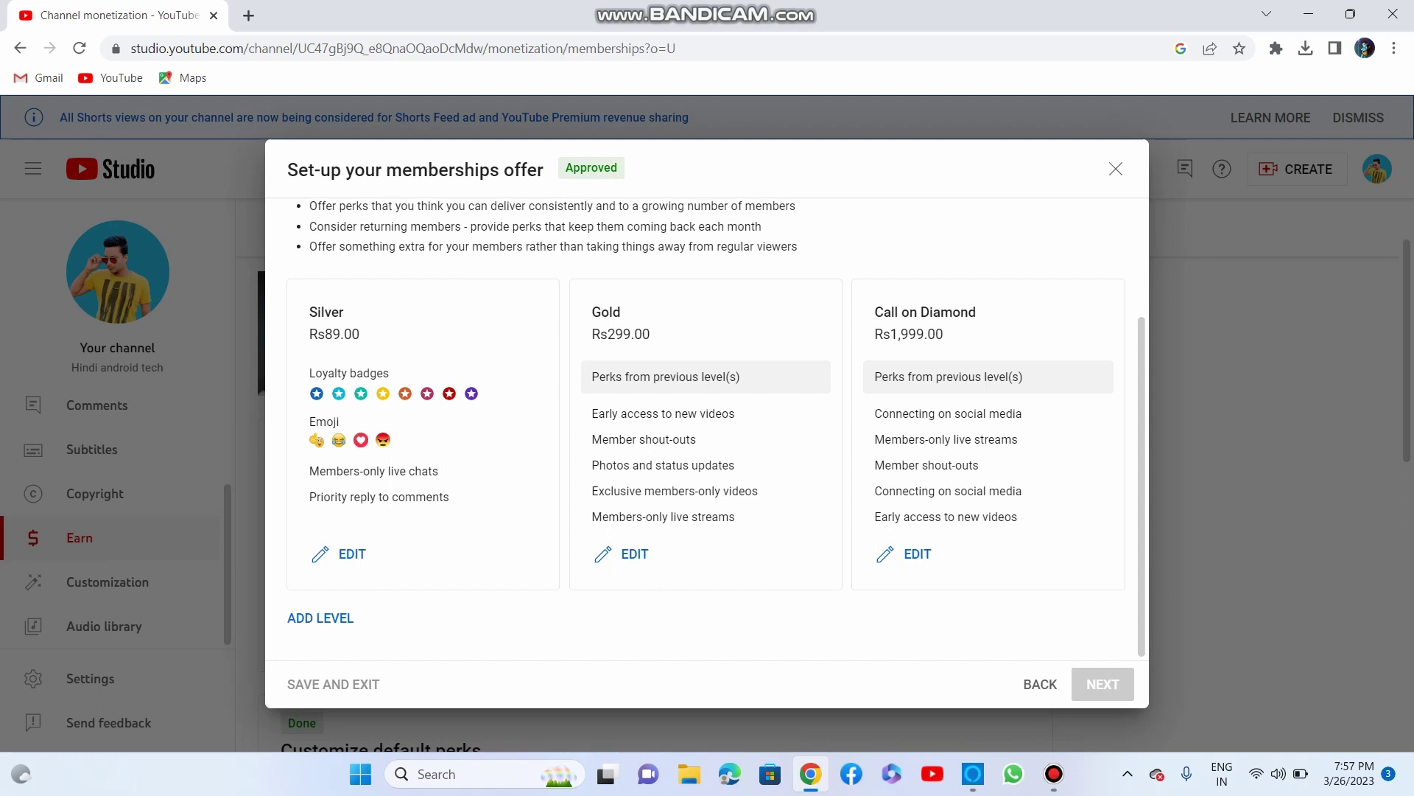
# Step: Open the Gold level, examine its monthly price and perks, and return to the offer
pyautogui.click(630, 553)
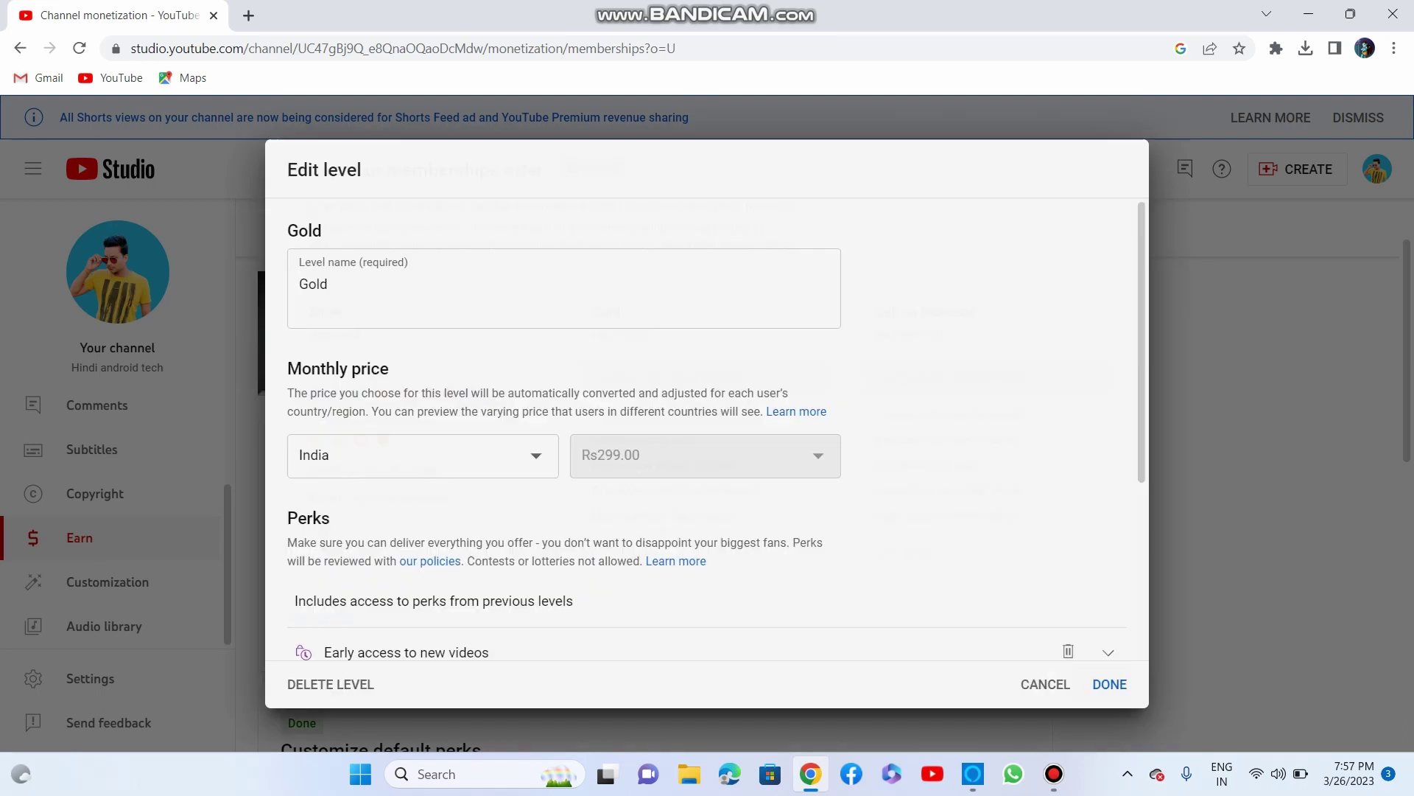
pyautogui.scroll(-3, 707, 427)
pyautogui.scroll(4, 707, 427)
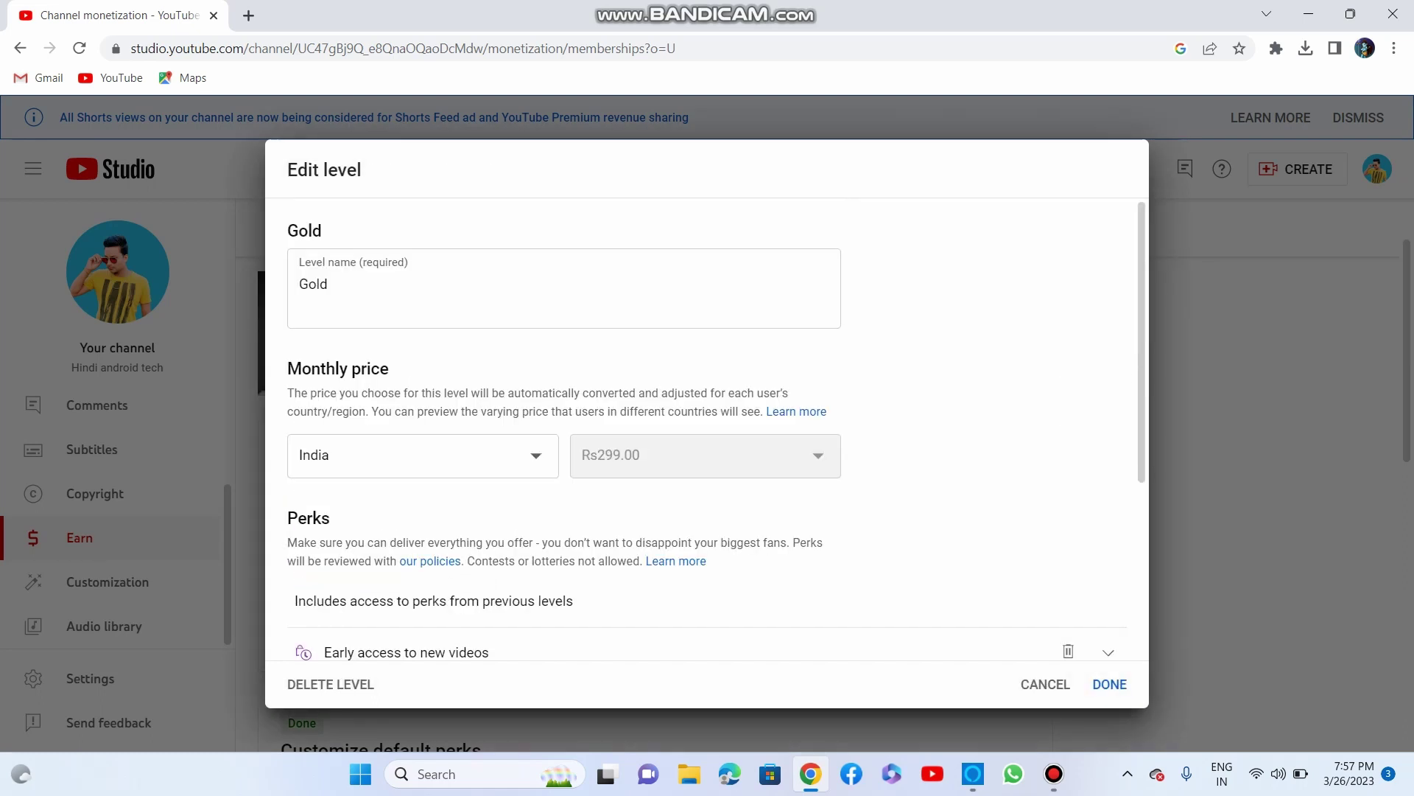
pyautogui.scroll(-4, 707, 427)
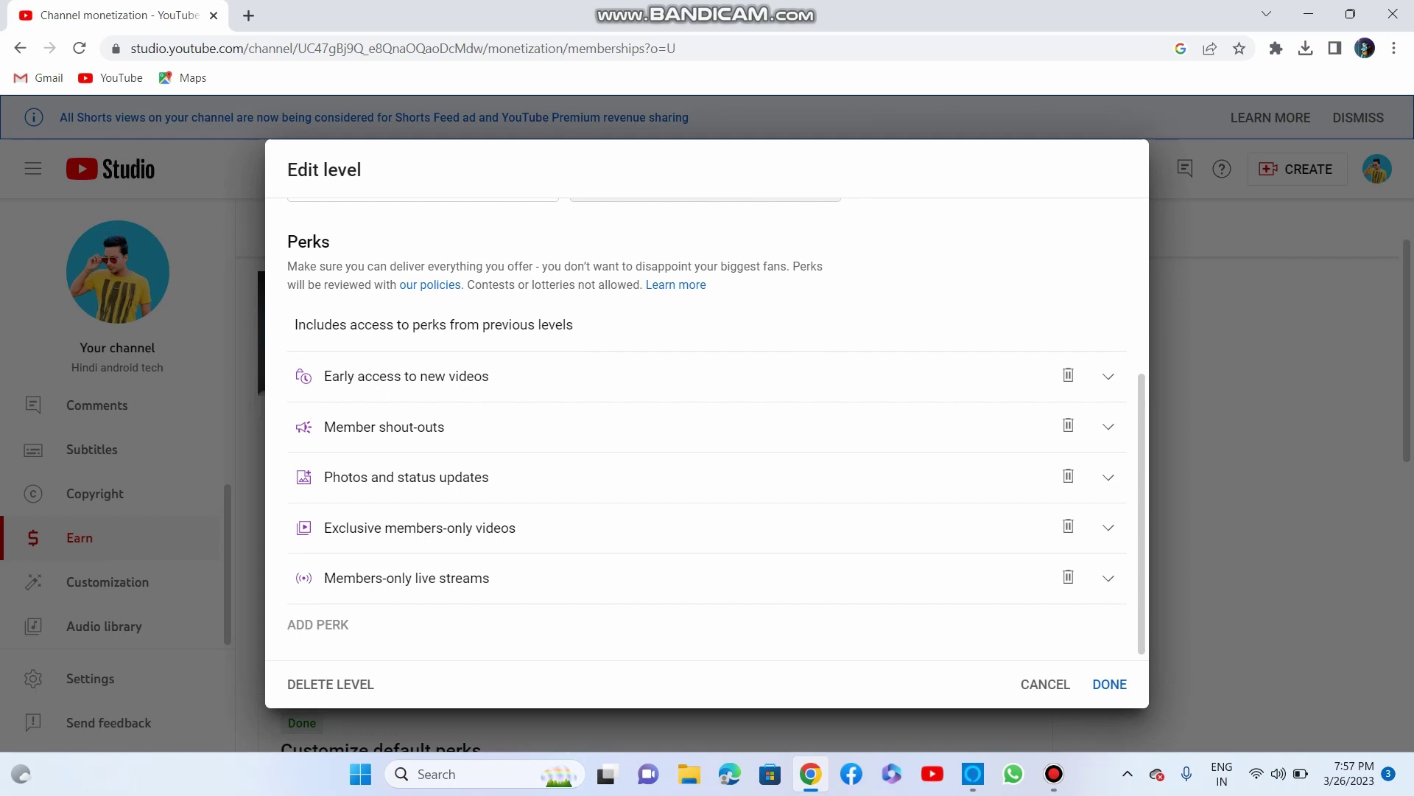
pyautogui.click(1108, 683)
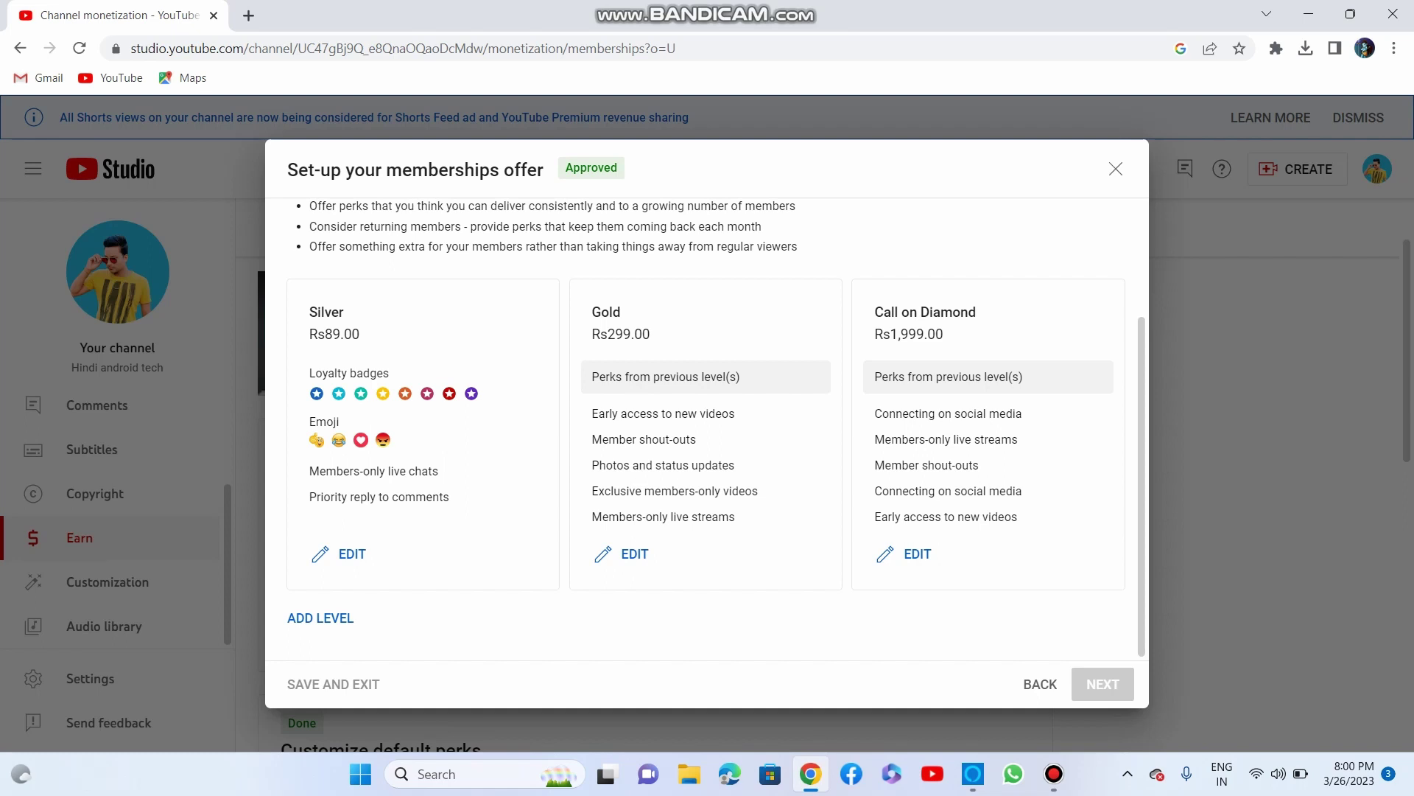
# Step: Review the three customized levels, go back to check the template choice, and return to customizing the offer
pyautogui.scroll(2, 705, 427)
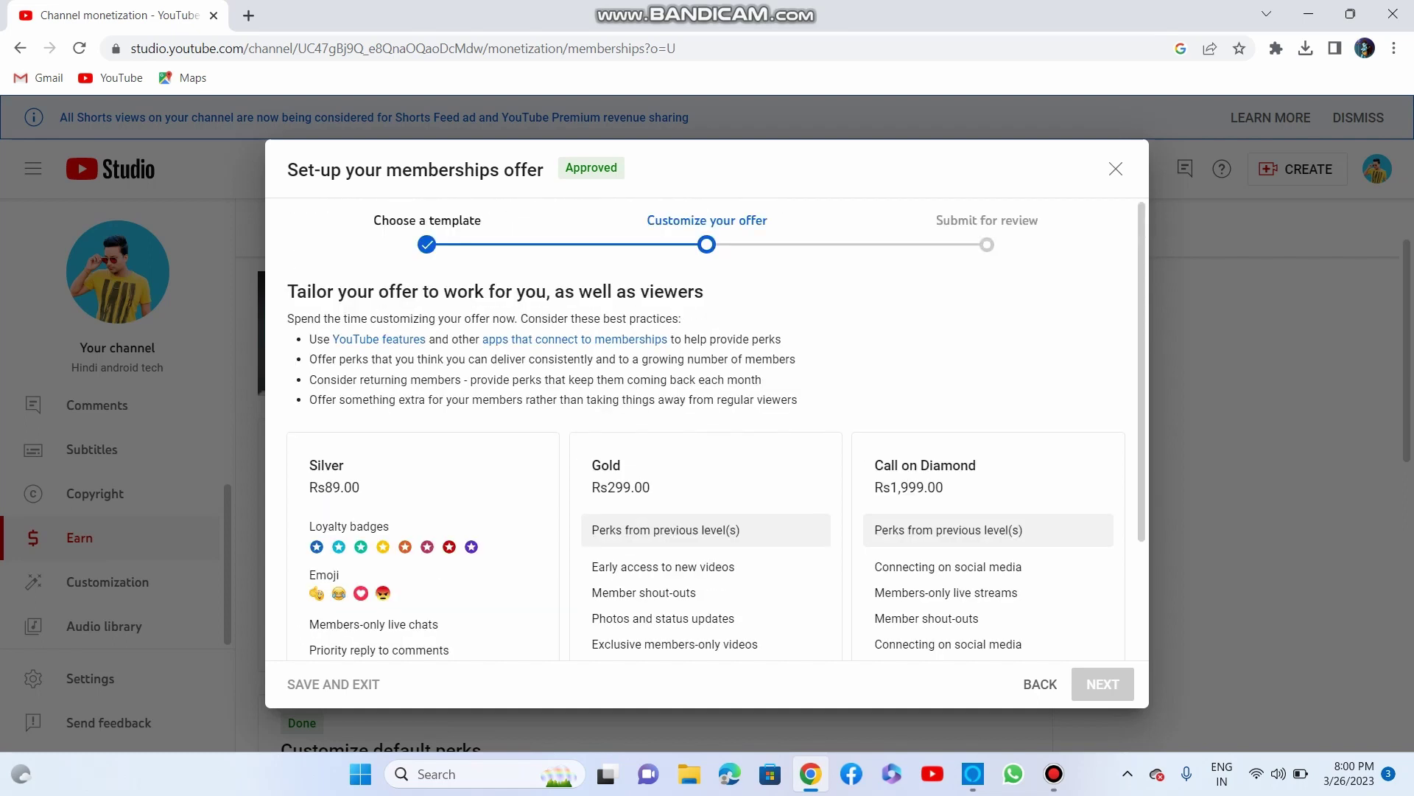
pyautogui.scroll(-2, 706, 427)
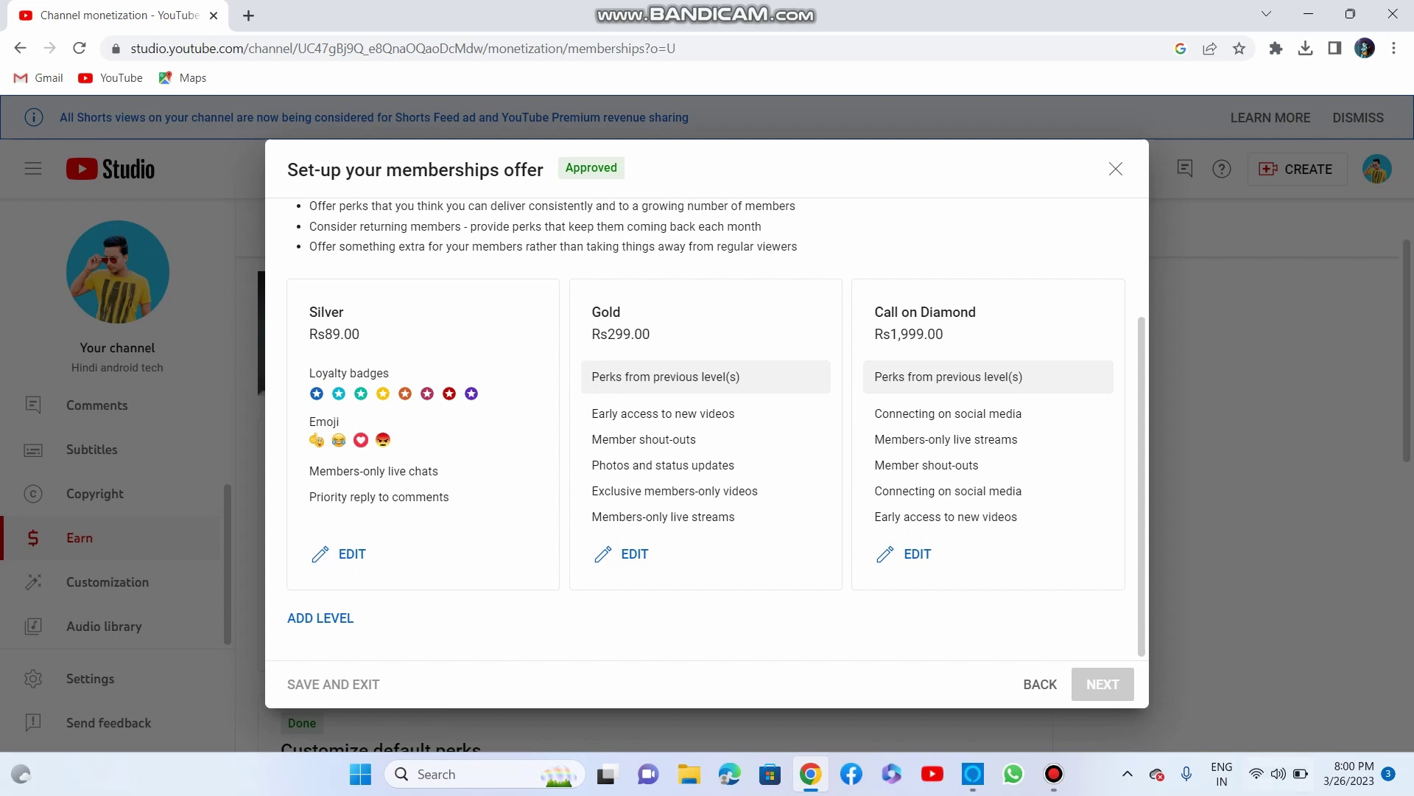
pyautogui.click(1040, 684)
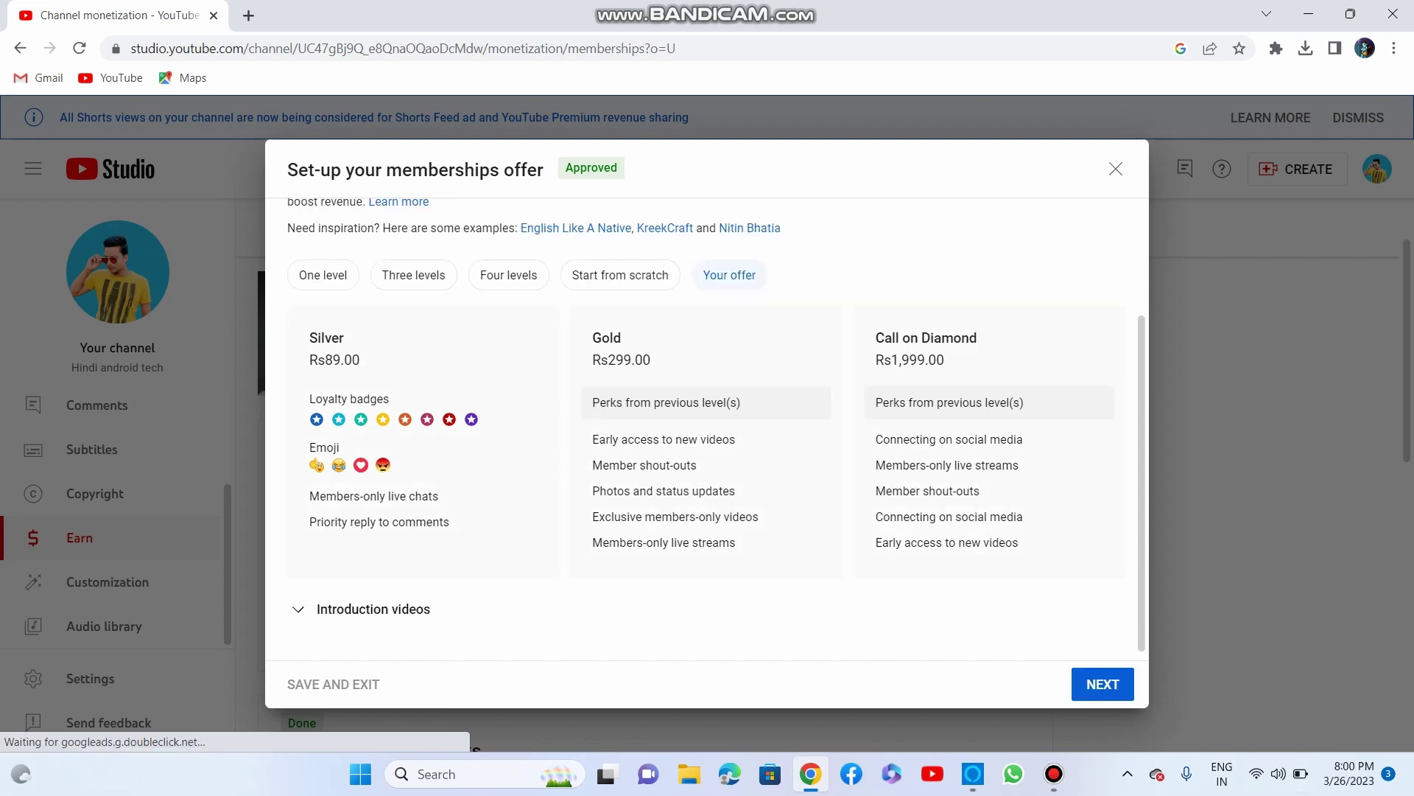
pyautogui.scroll(-1, 707, 442)
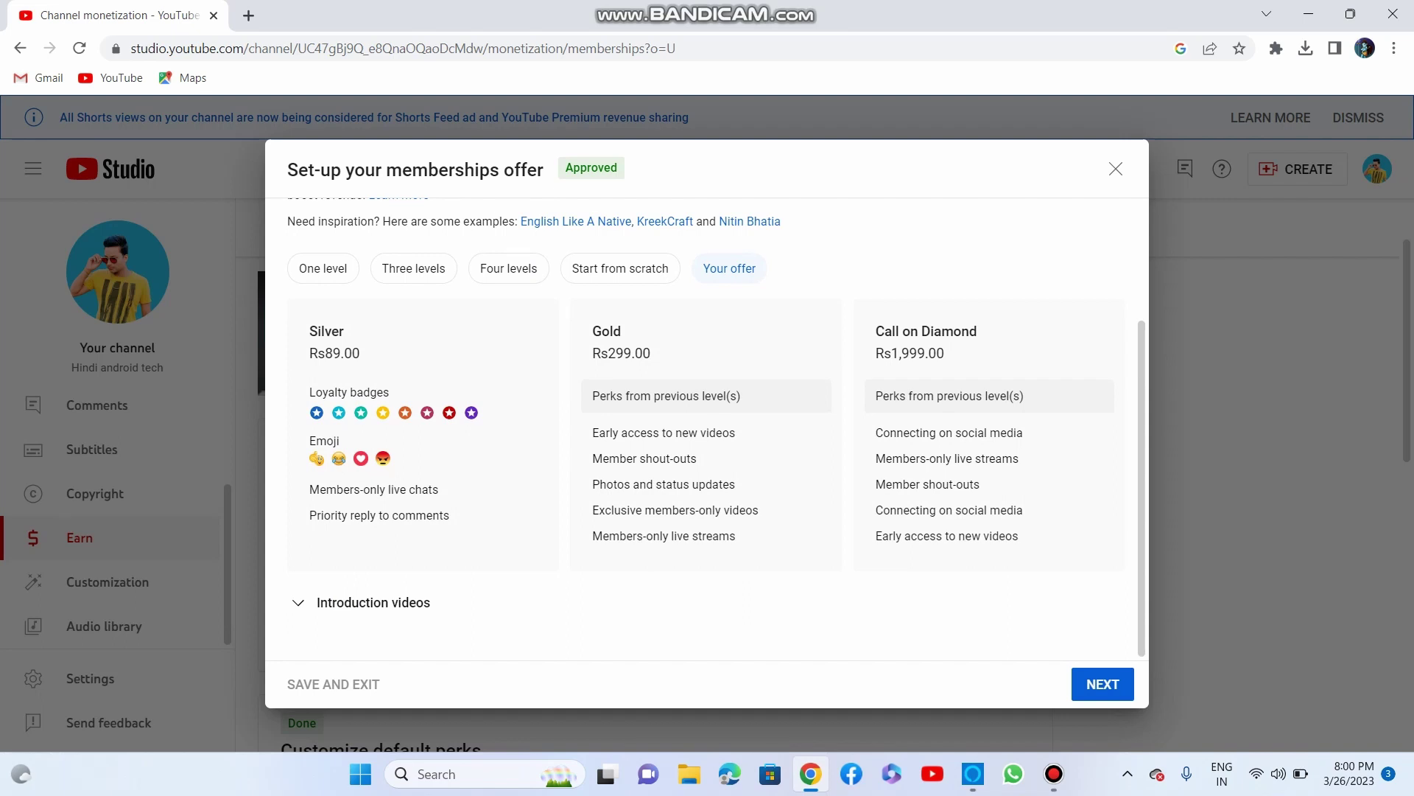
pyautogui.click(1103, 683)
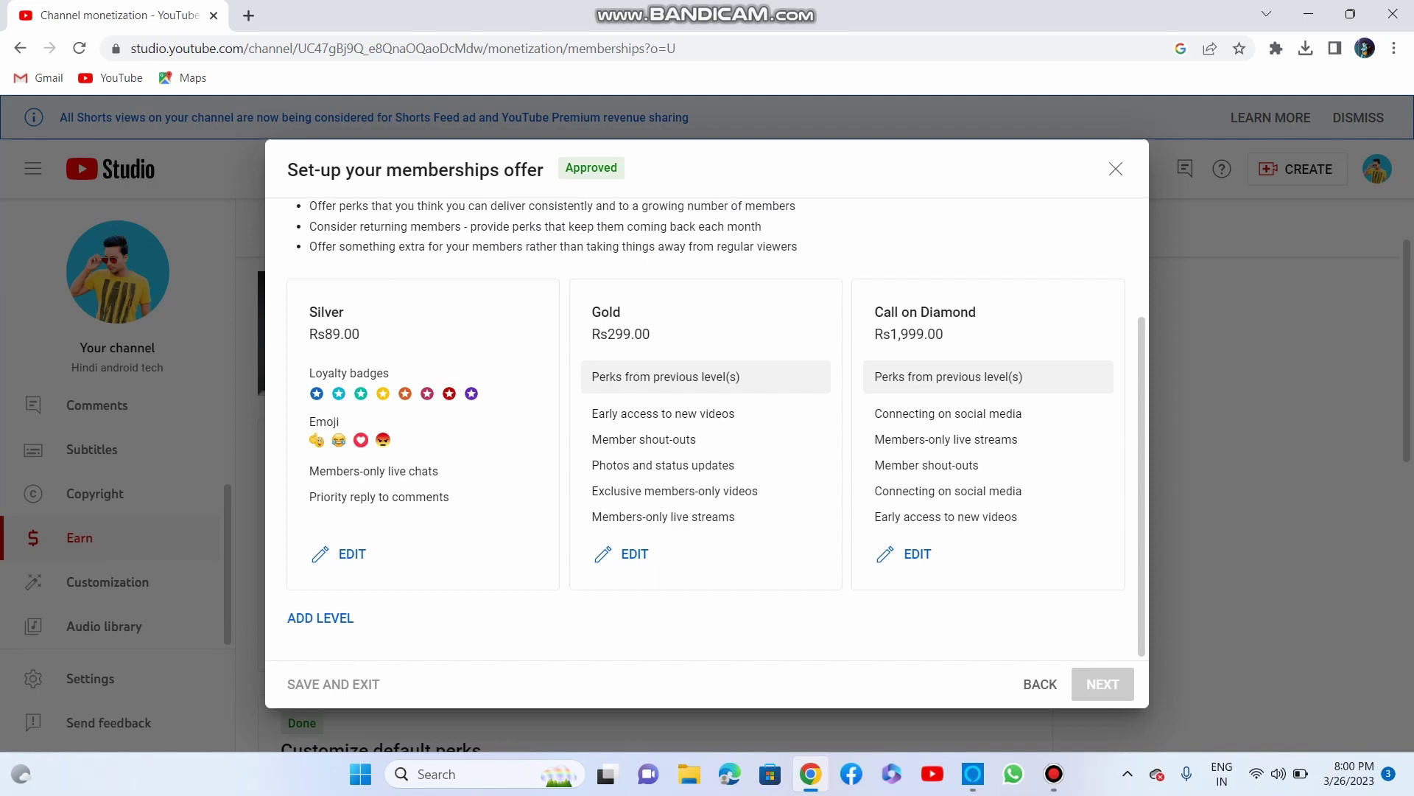
# Step: Reopen the Silver level, recheck its perks, name and monthly price, and return to the offer
pyautogui.click(346, 553)
pyautogui.scroll(-3, 346, 553)
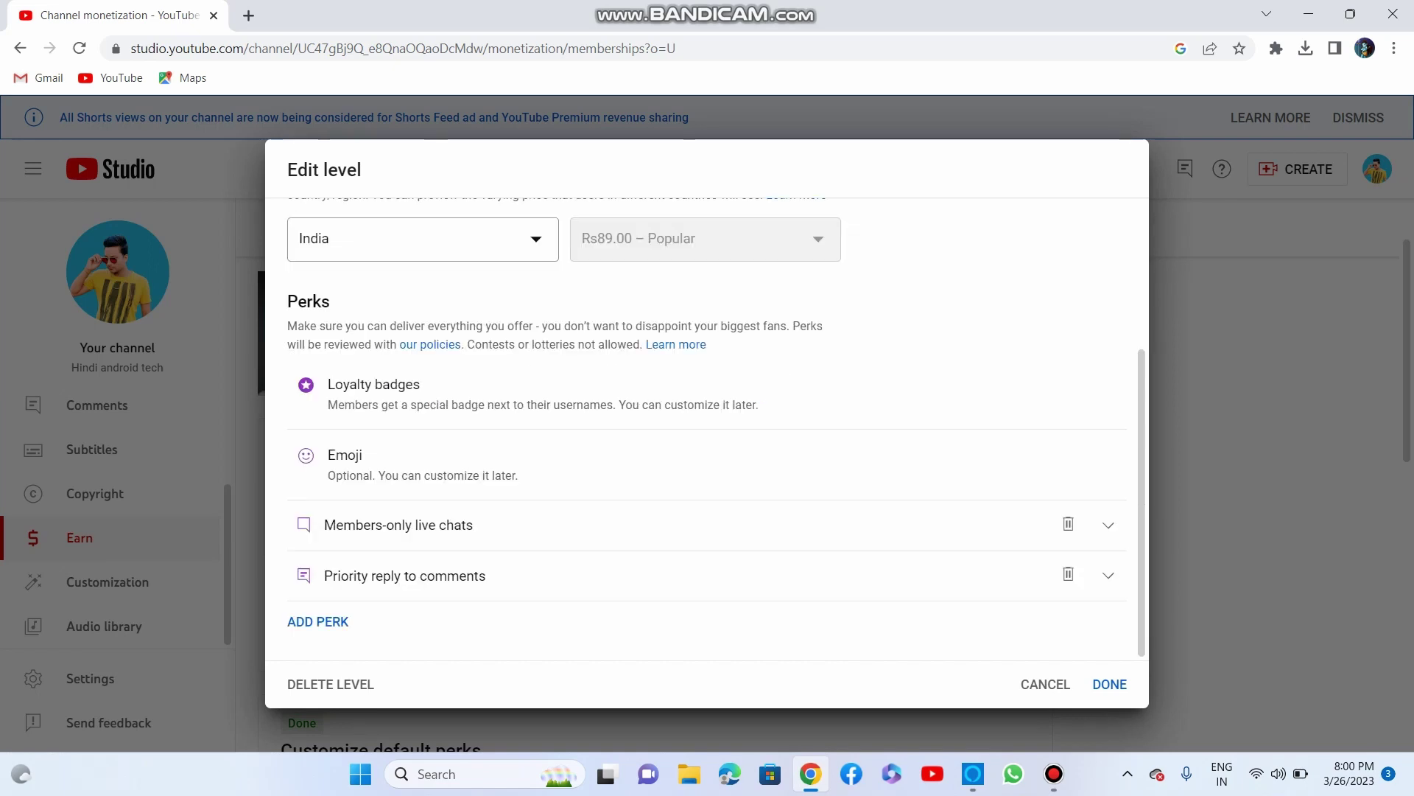
pyautogui.scroll(1, 717, 427)
pyautogui.scroll(-1, 717, 426)
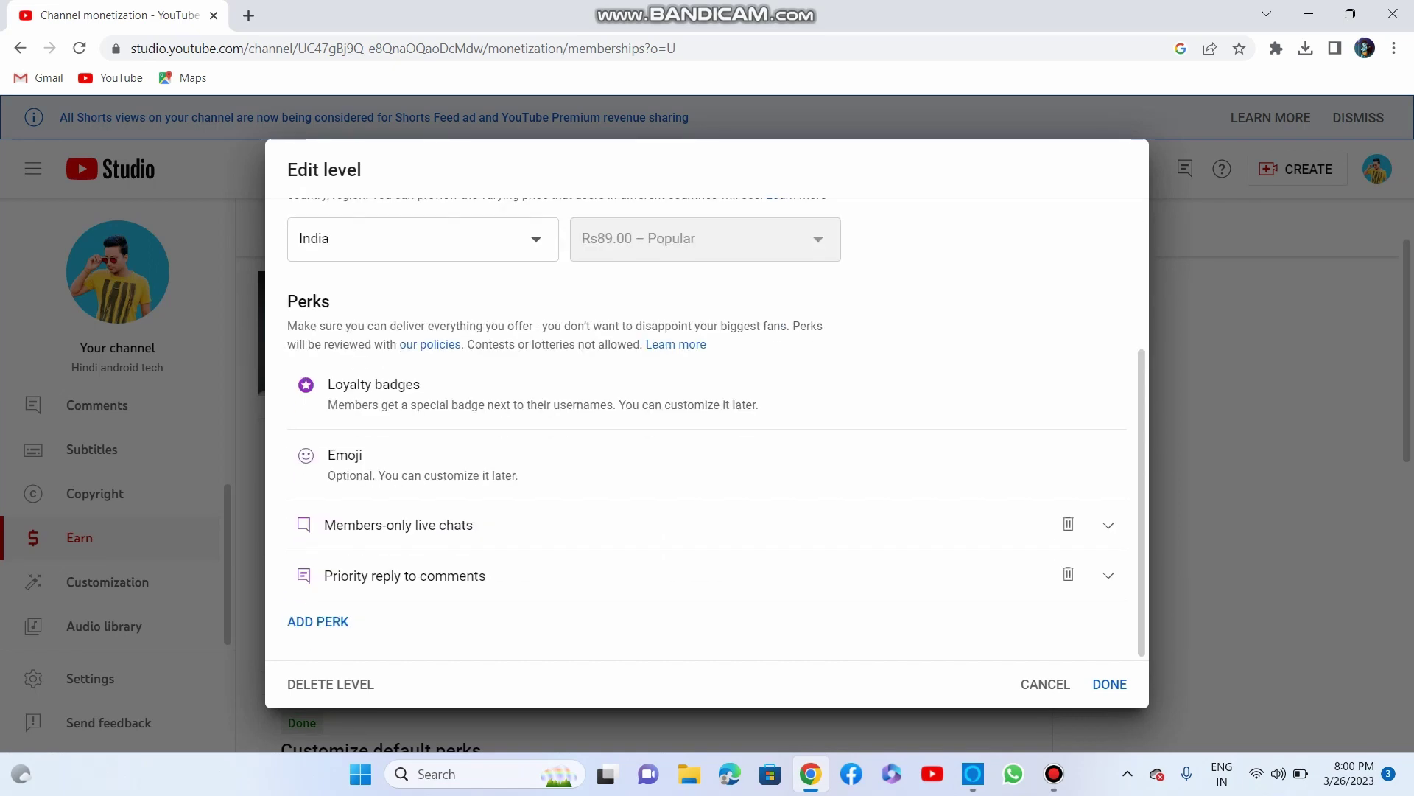
pyautogui.scroll(3, 716, 427)
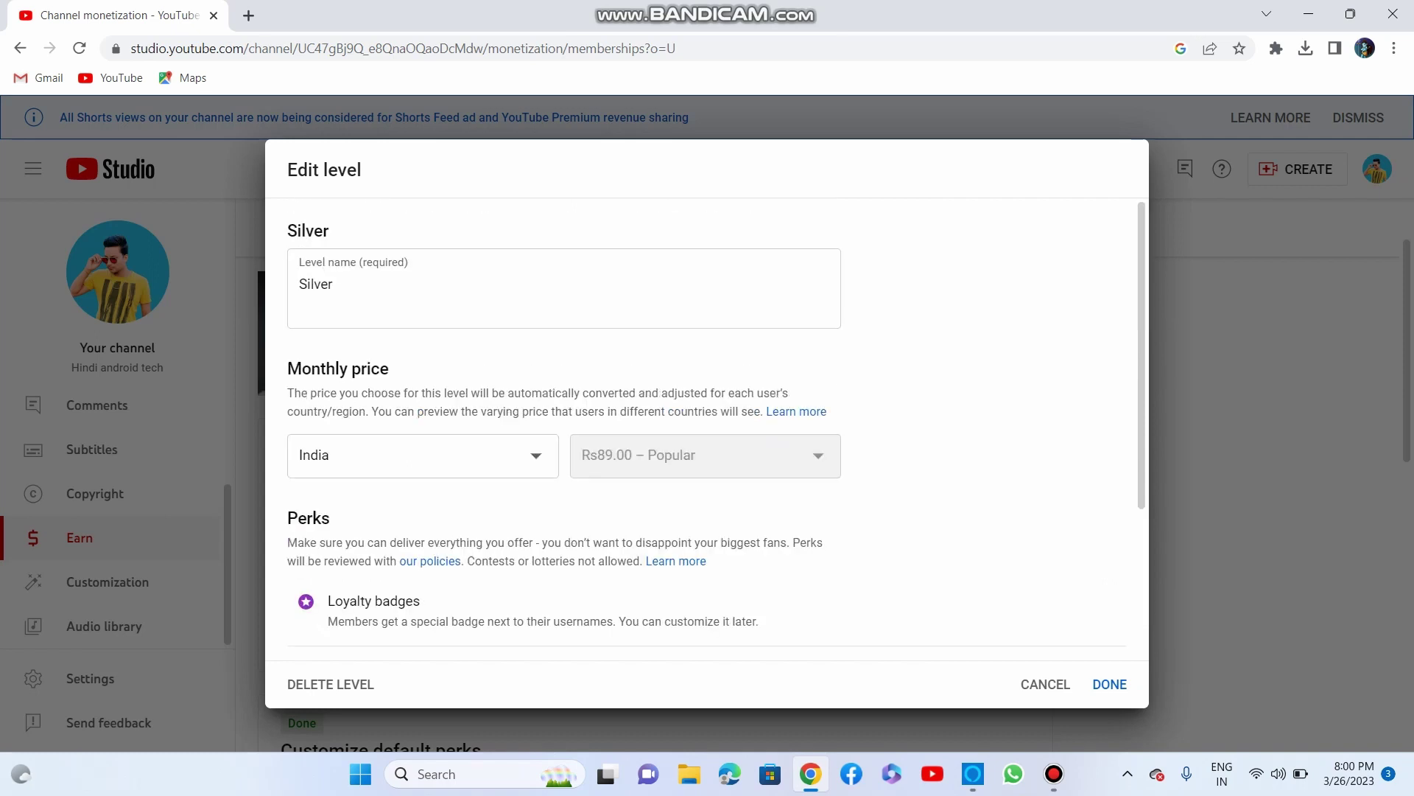
pyautogui.click(1110, 683)
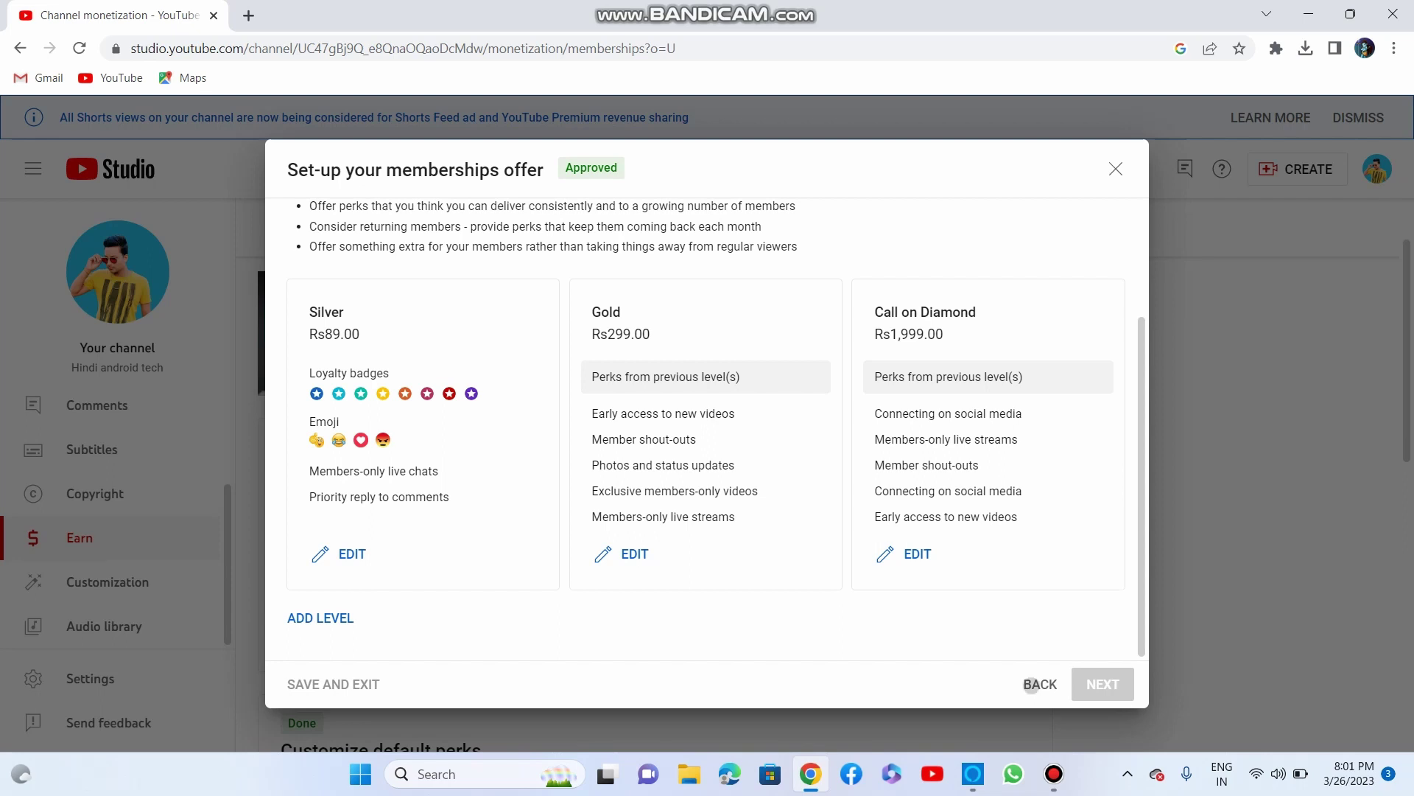
# Step: Go back to the template choice, and expand and collapse its introduction videos
pyautogui.click(1031, 683)
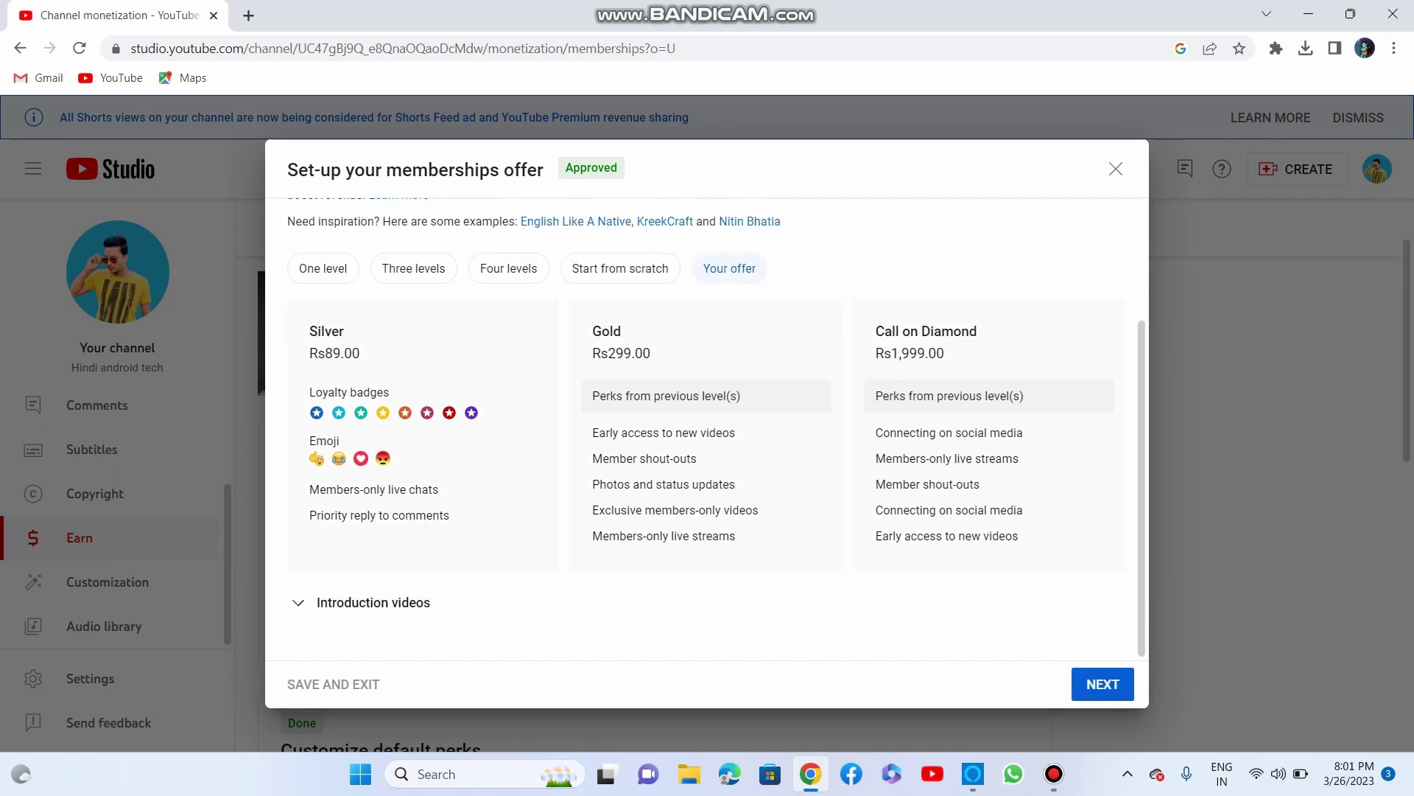
pyautogui.click(374, 602)
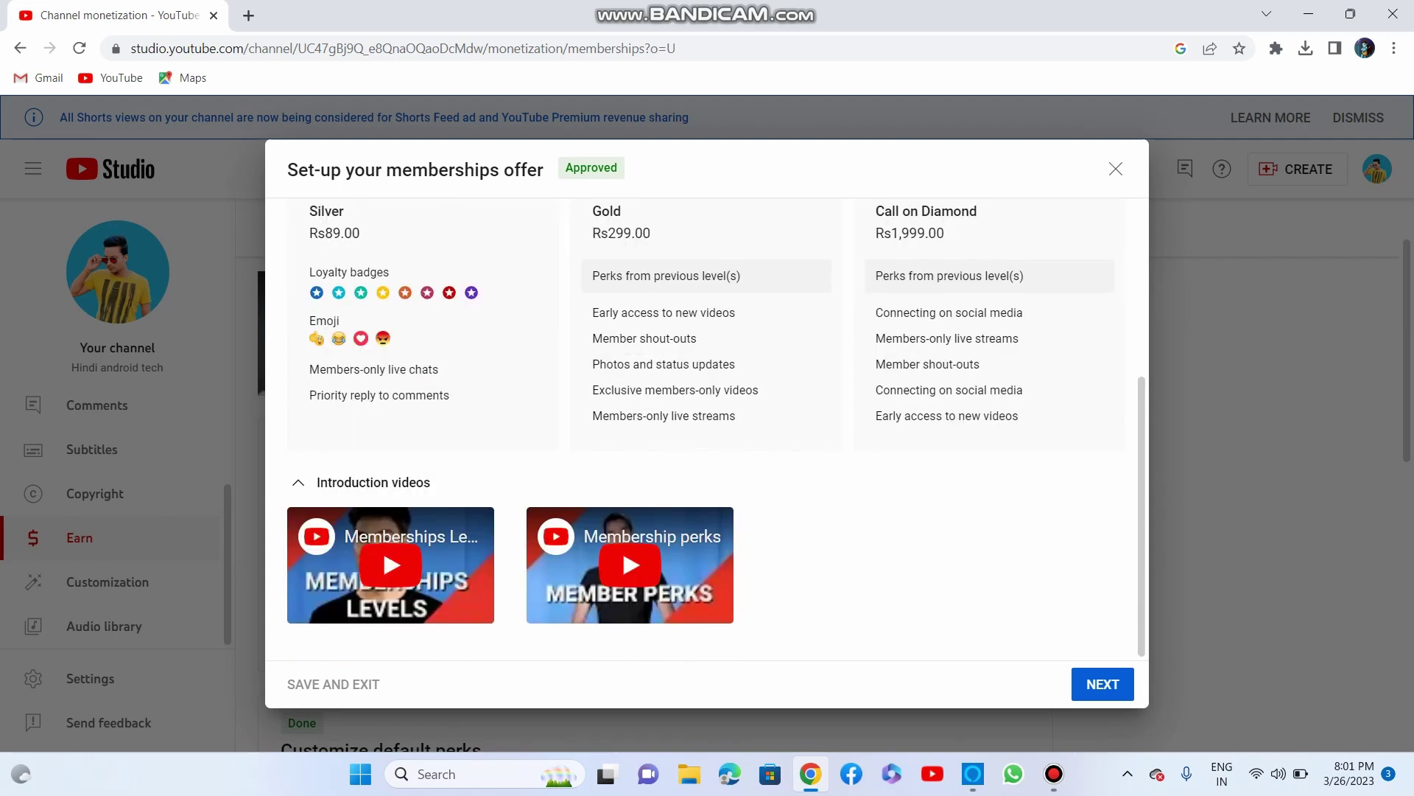
pyautogui.click(346, 481)
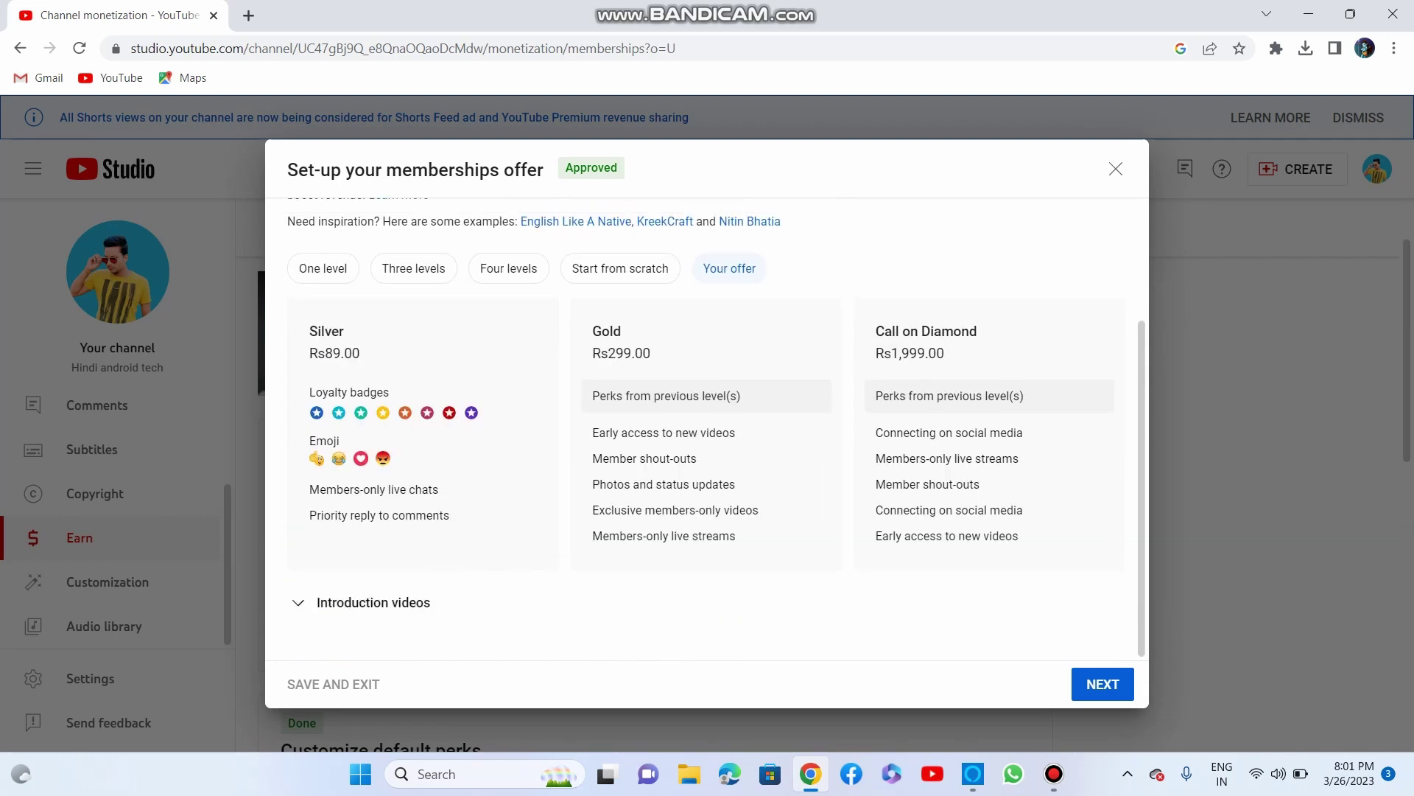
# Step: Recheck the customized levels, return to the template choice, and close the memberships offer setup without saving
pyautogui.click(1103, 684)
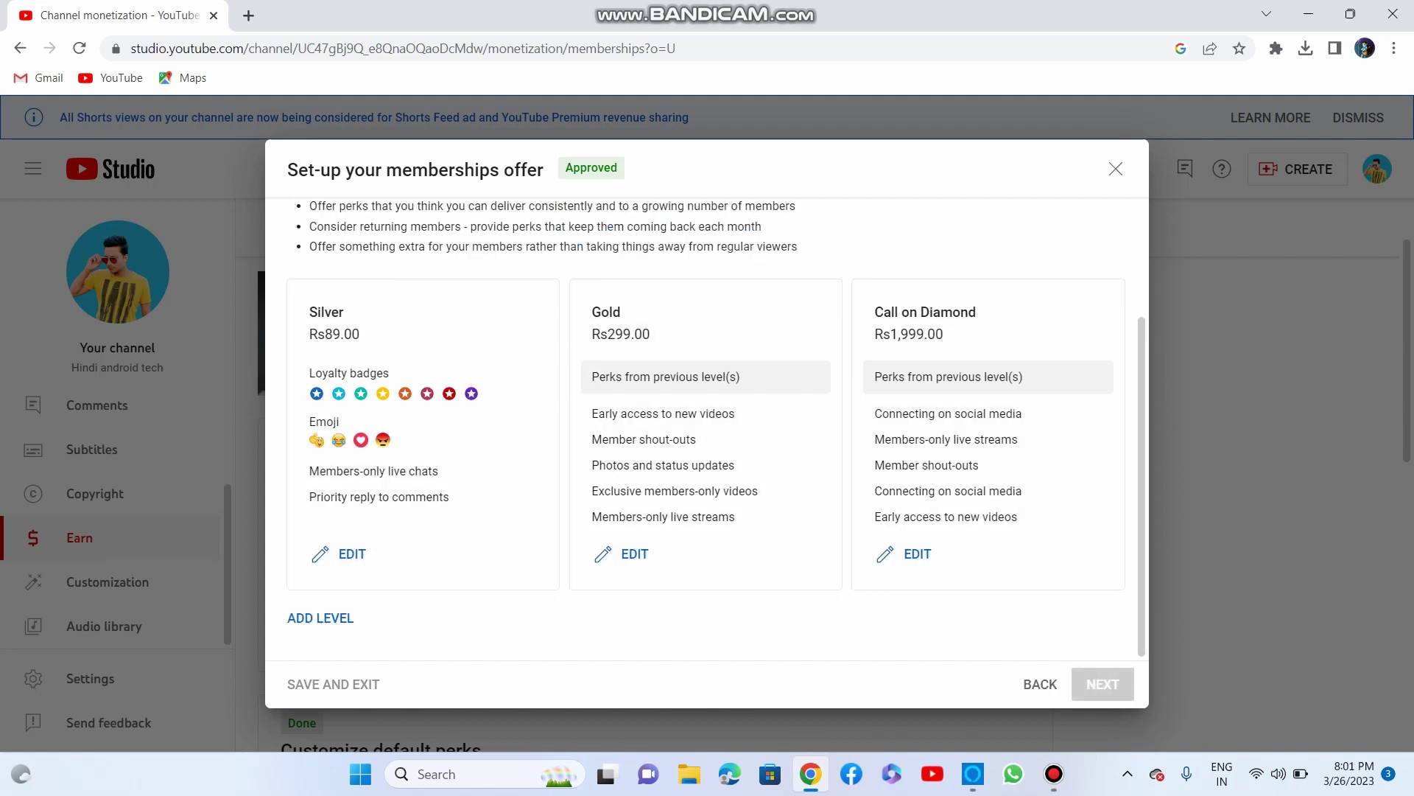
pyautogui.click(1040, 683)
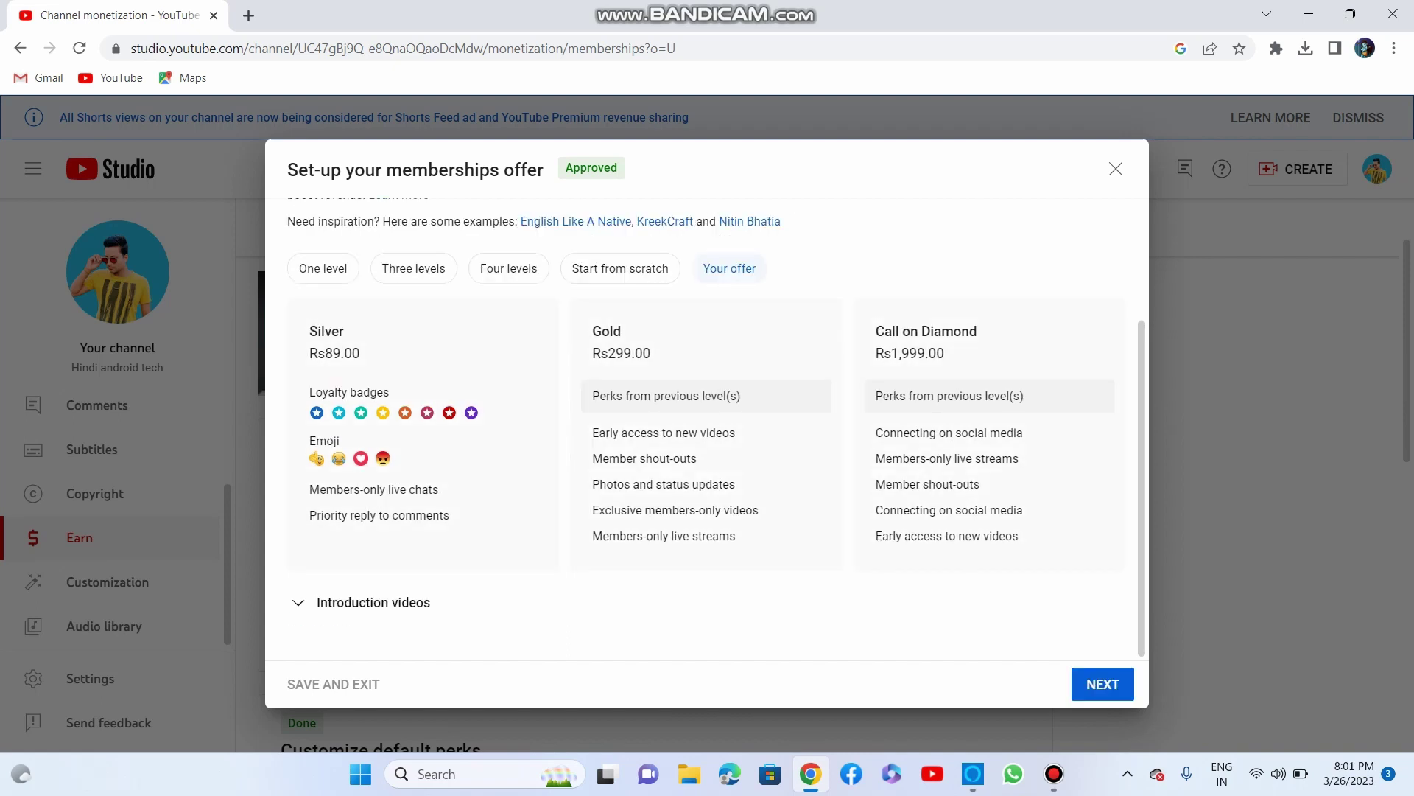
pyautogui.click(1116, 169)
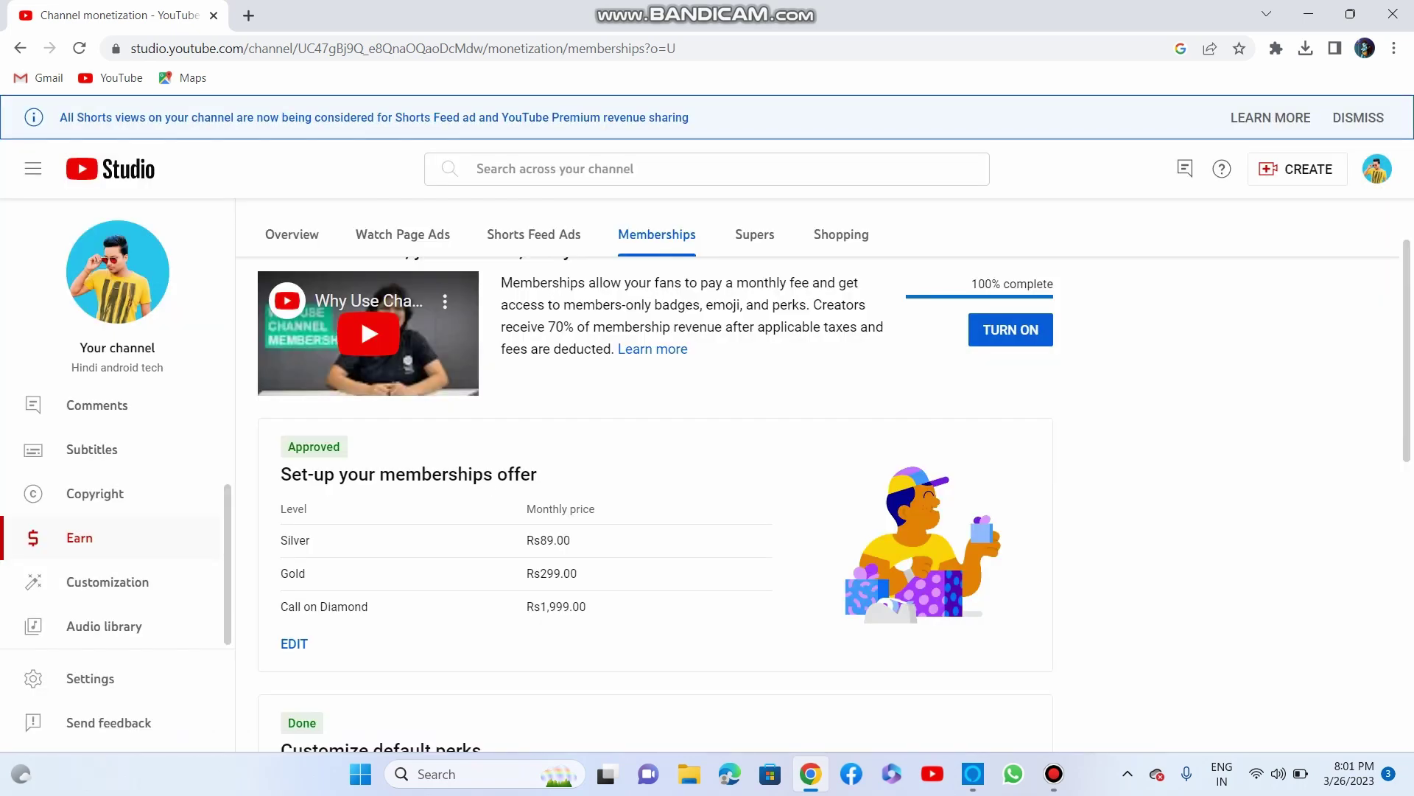
# Step: Review the setup cards for the memberships offer, default perks, memberships announcement and new-member welcome post
pyautogui.scroll(-5, 834, 495)
pyautogui.scroll(3, 834, 495)
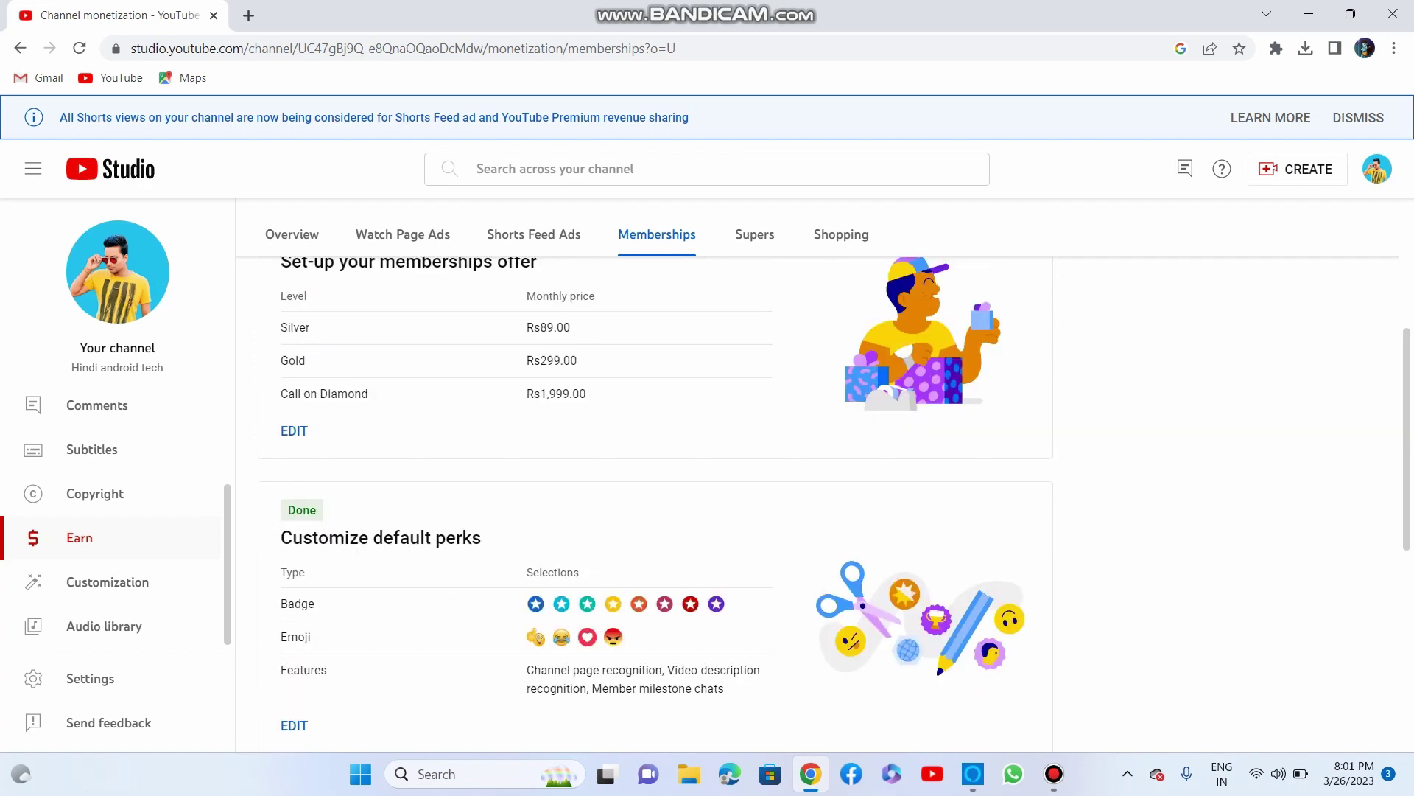
pyautogui.scroll(4, 834, 495)
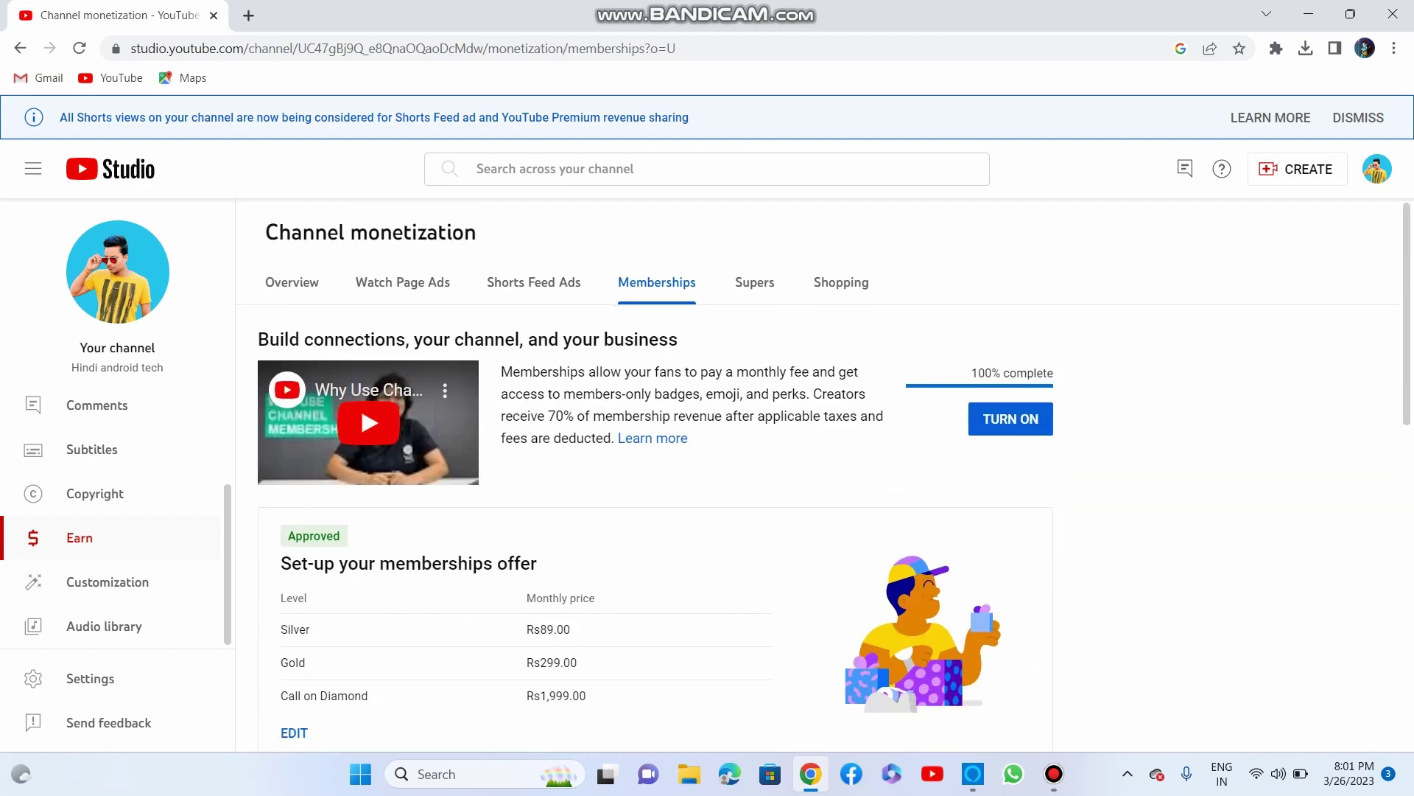
pyautogui.scroll(-7, 834, 495)
pyautogui.scroll(2, 833, 495)
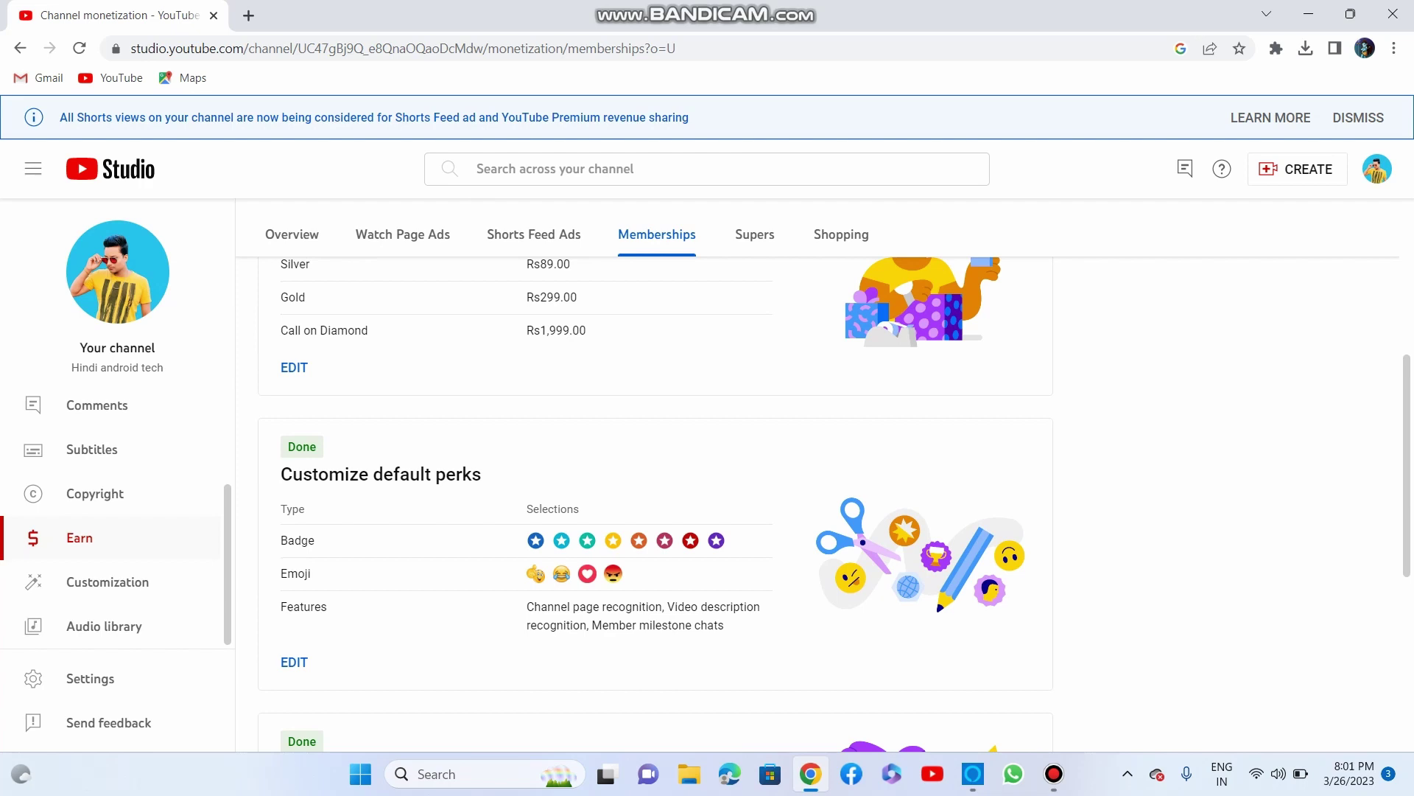
pyautogui.scroll(-3, 834, 495)
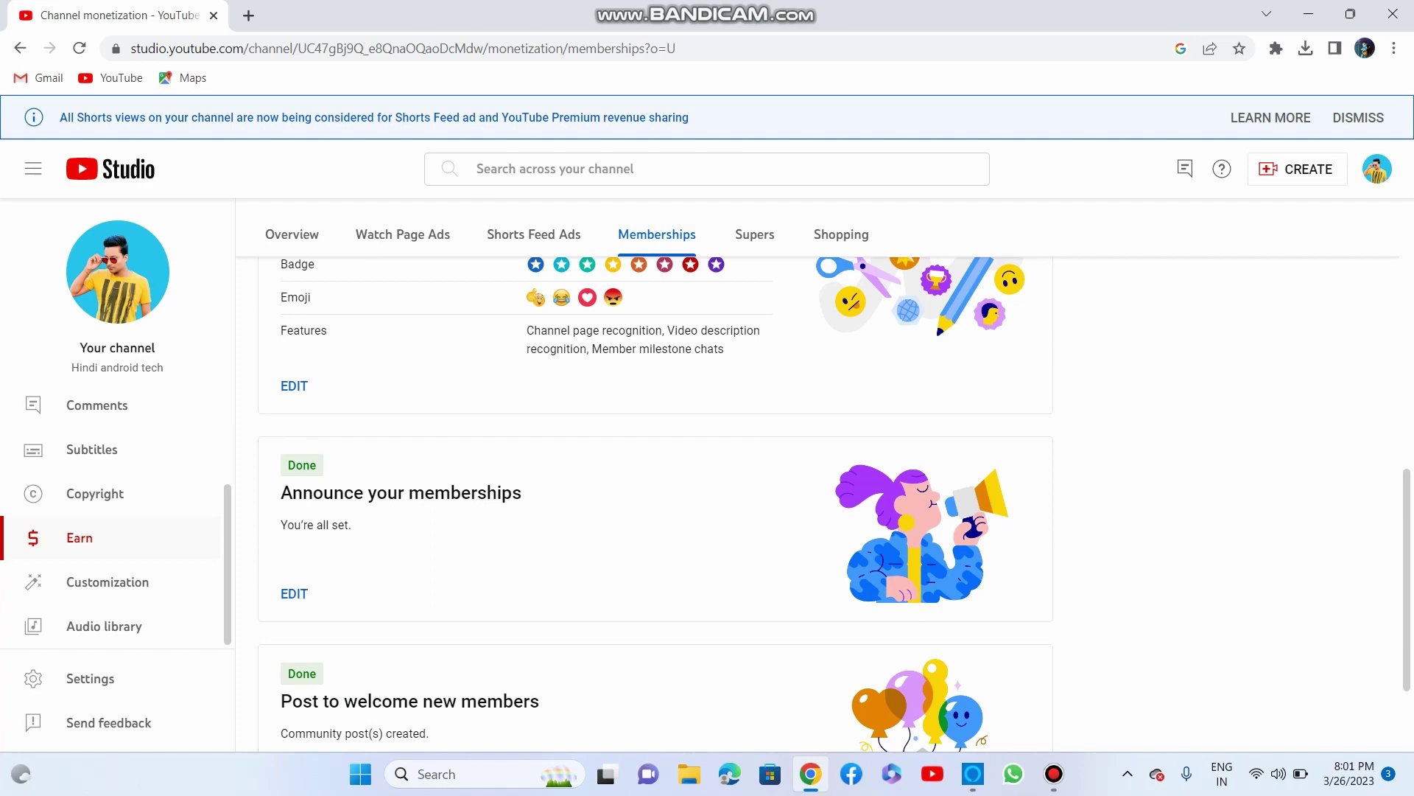
pyautogui.scroll(-2, 656, 504)
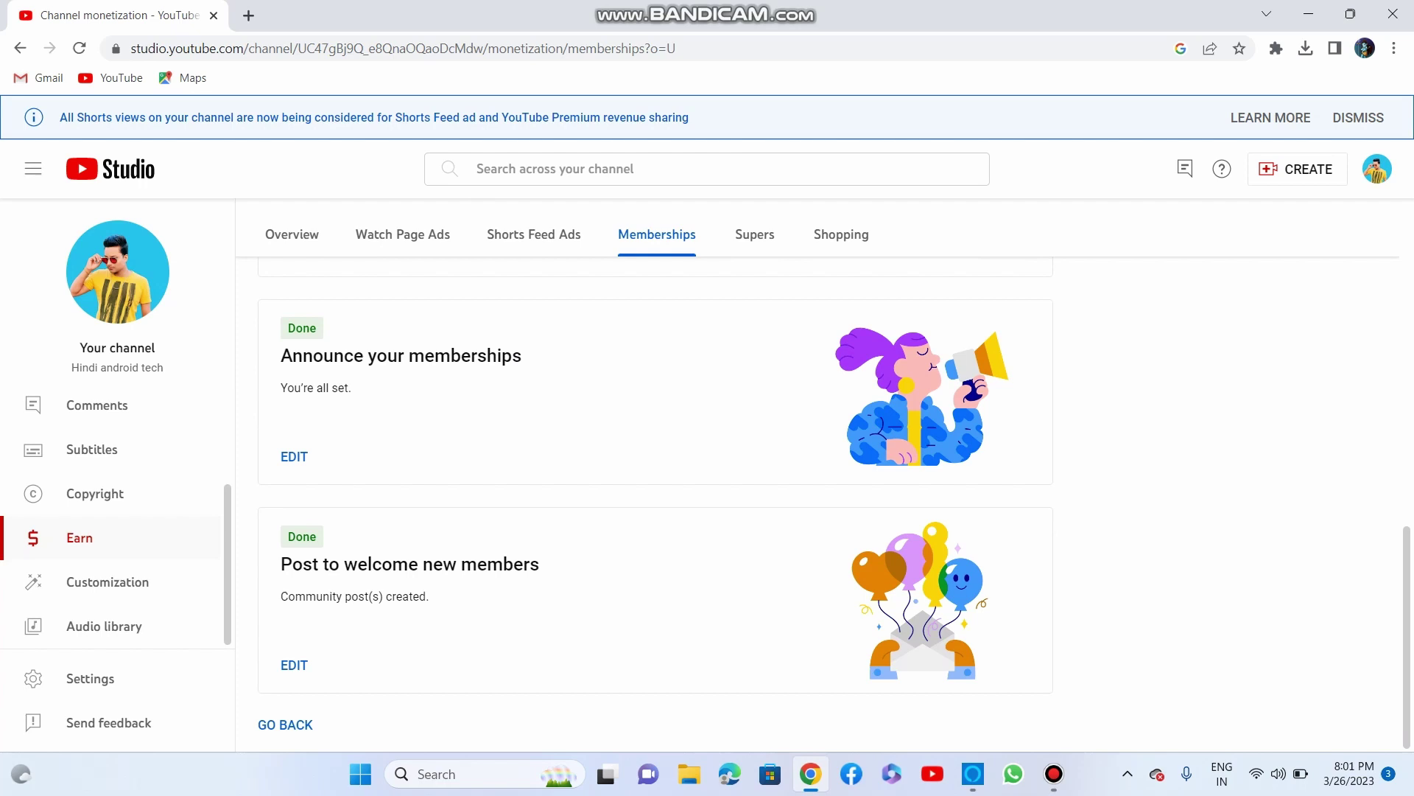
pyautogui.scroll(4, 656, 498)
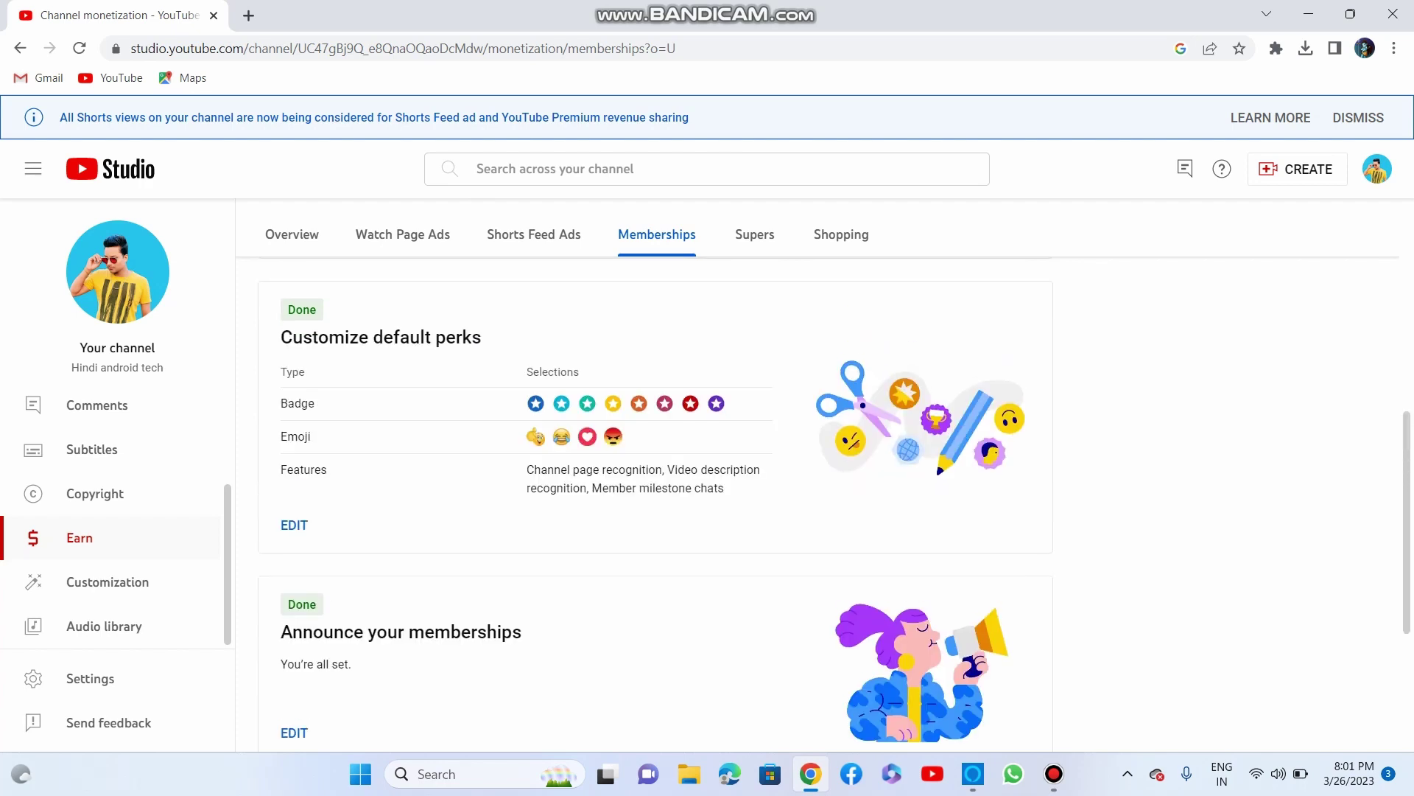
pyautogui.scroll(-4, 656, 498)
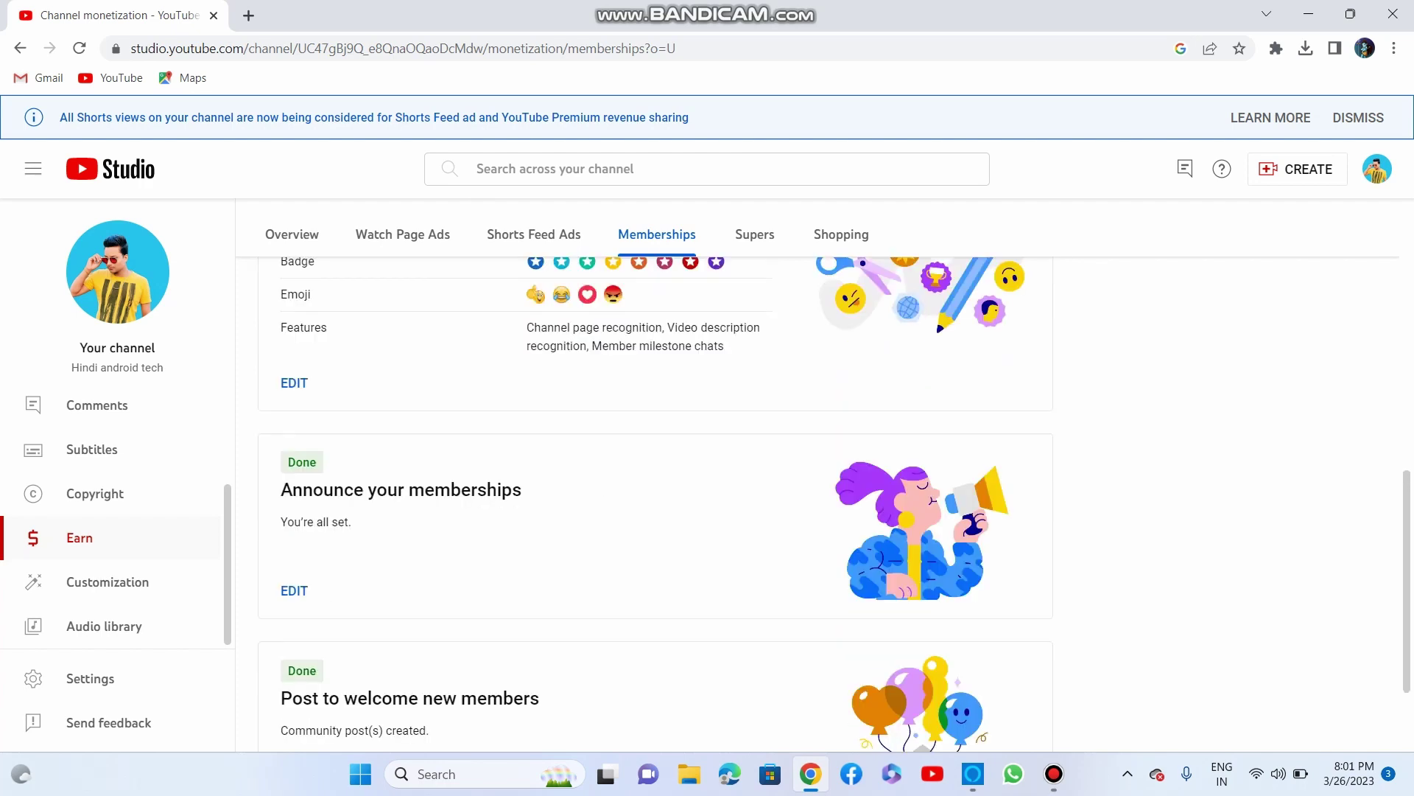
pyautogui.scroll(4, 656, 498)
pyautogui.scroll(-4, 655, 498)
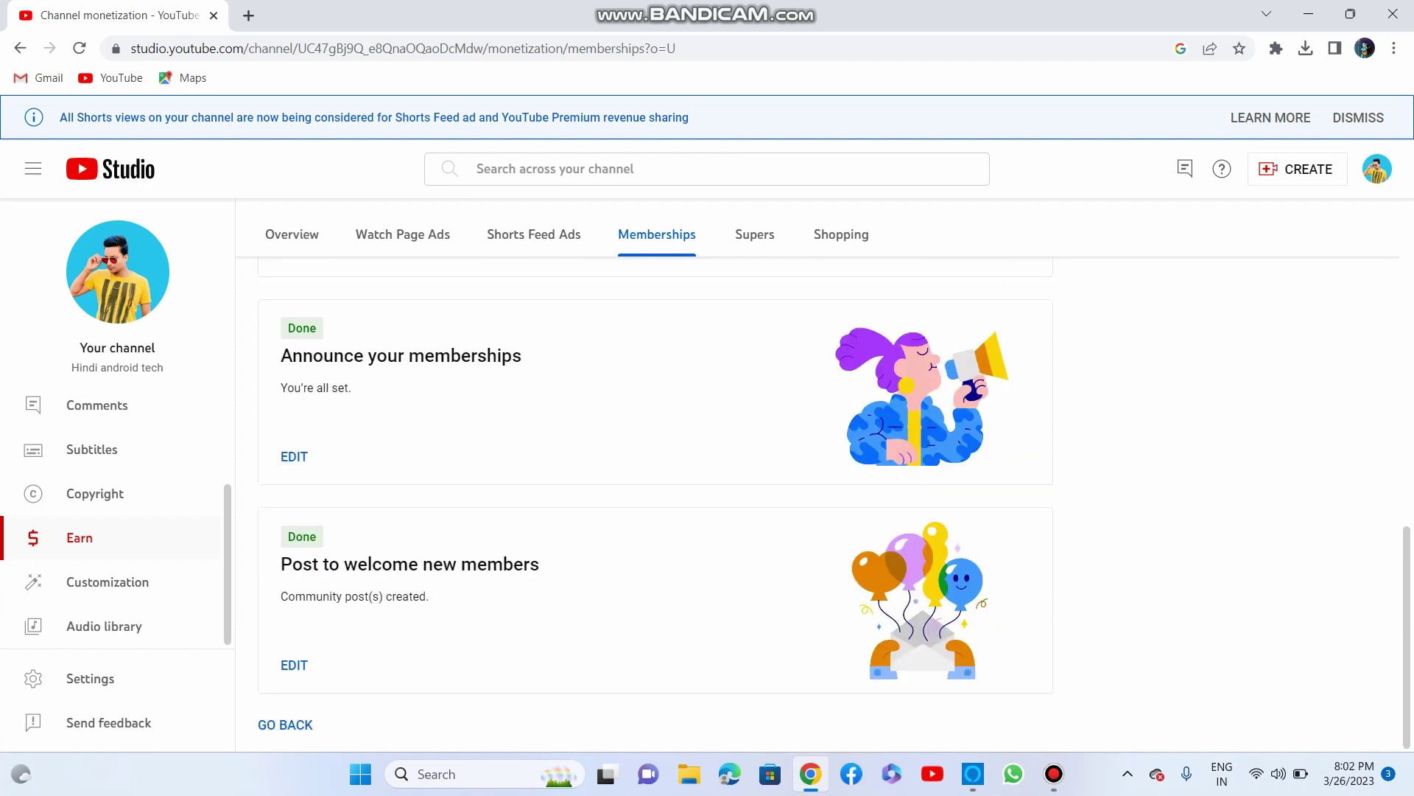
# Step: Turn on channel memberships for the channel and confirm the activation
pyautogui.scroll(9, 359, 405)
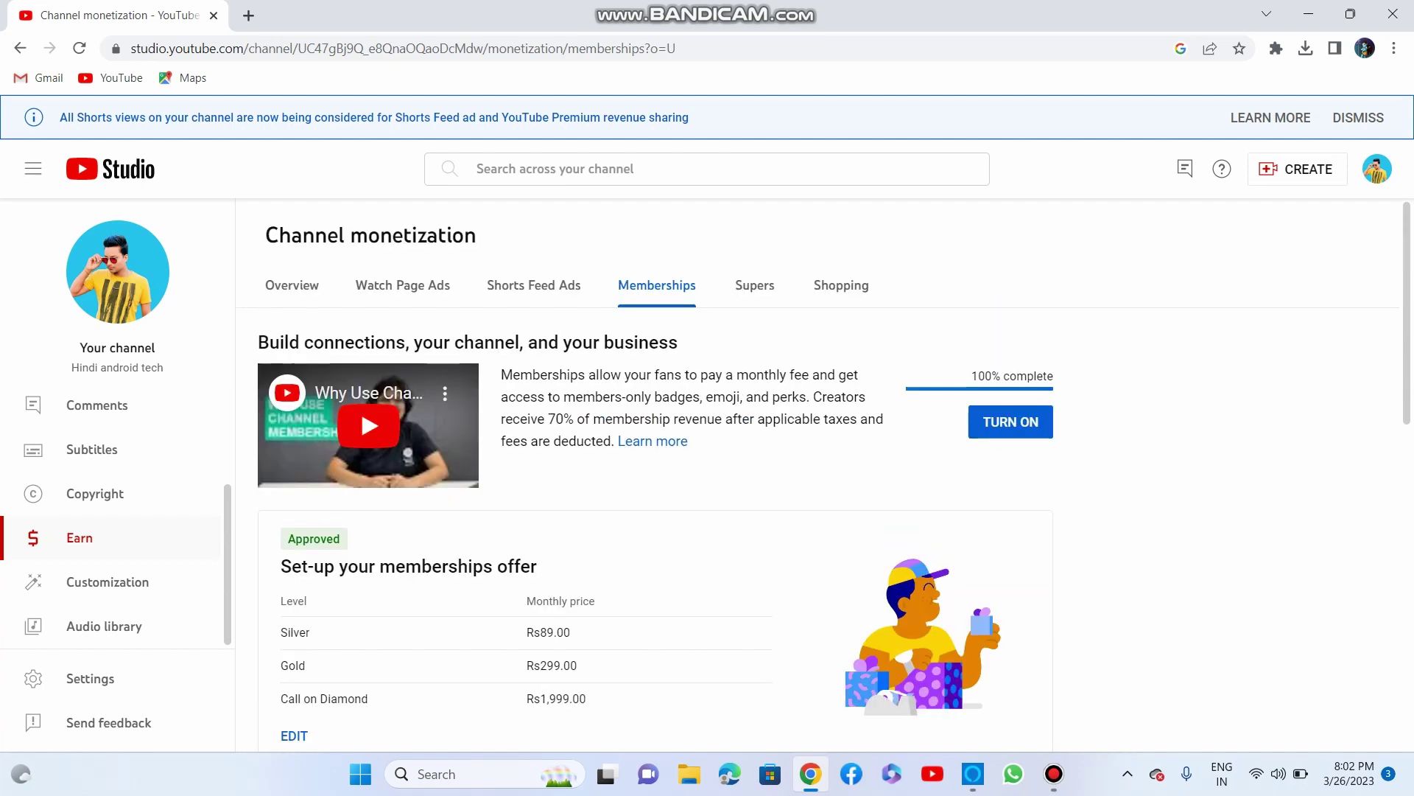
pyautogui.click(1010, 422)
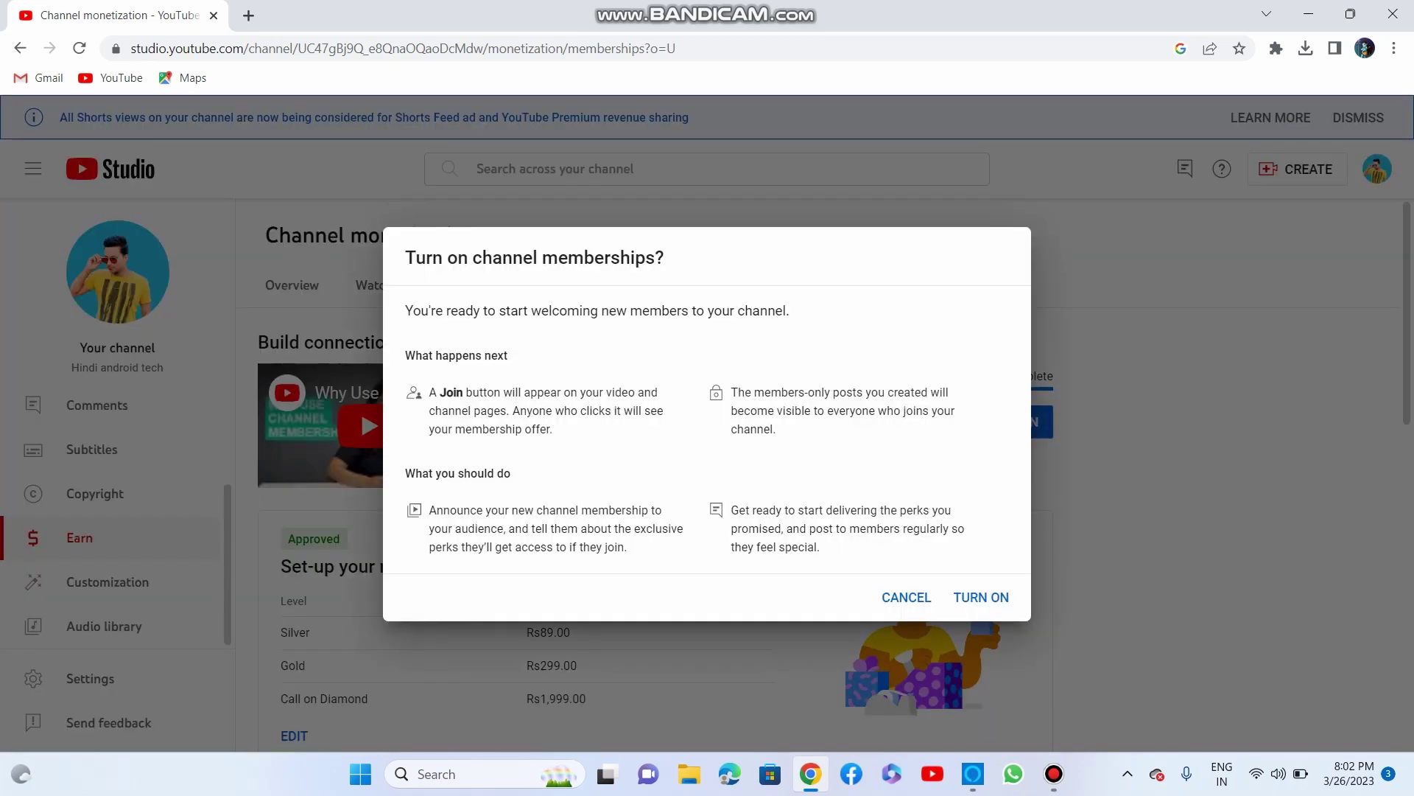
pyautogui.click(981, 596)
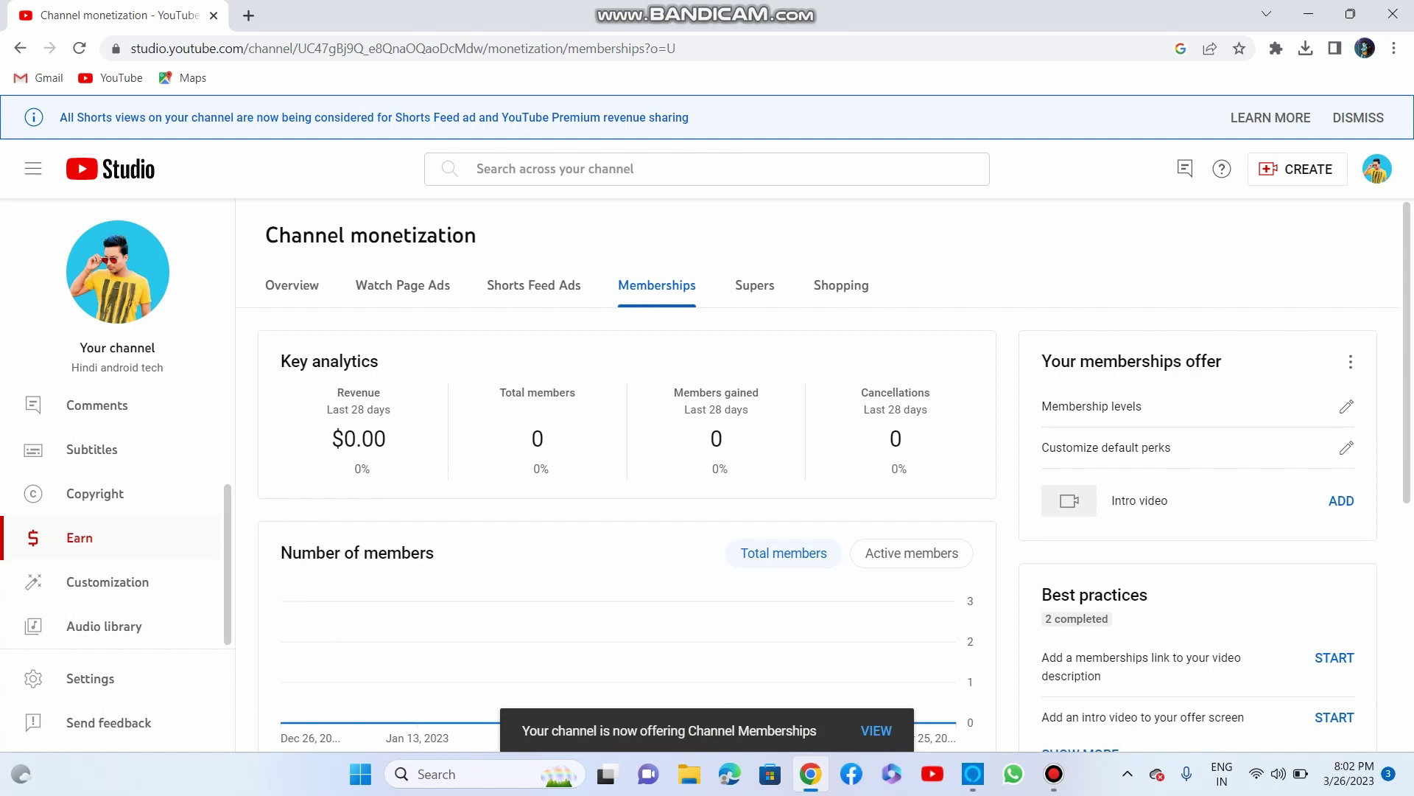
# Step: Examine the memberships dashboard, check the Supers page, and return to the memberships page
pyautogui.scroll(-6, 626, 479)
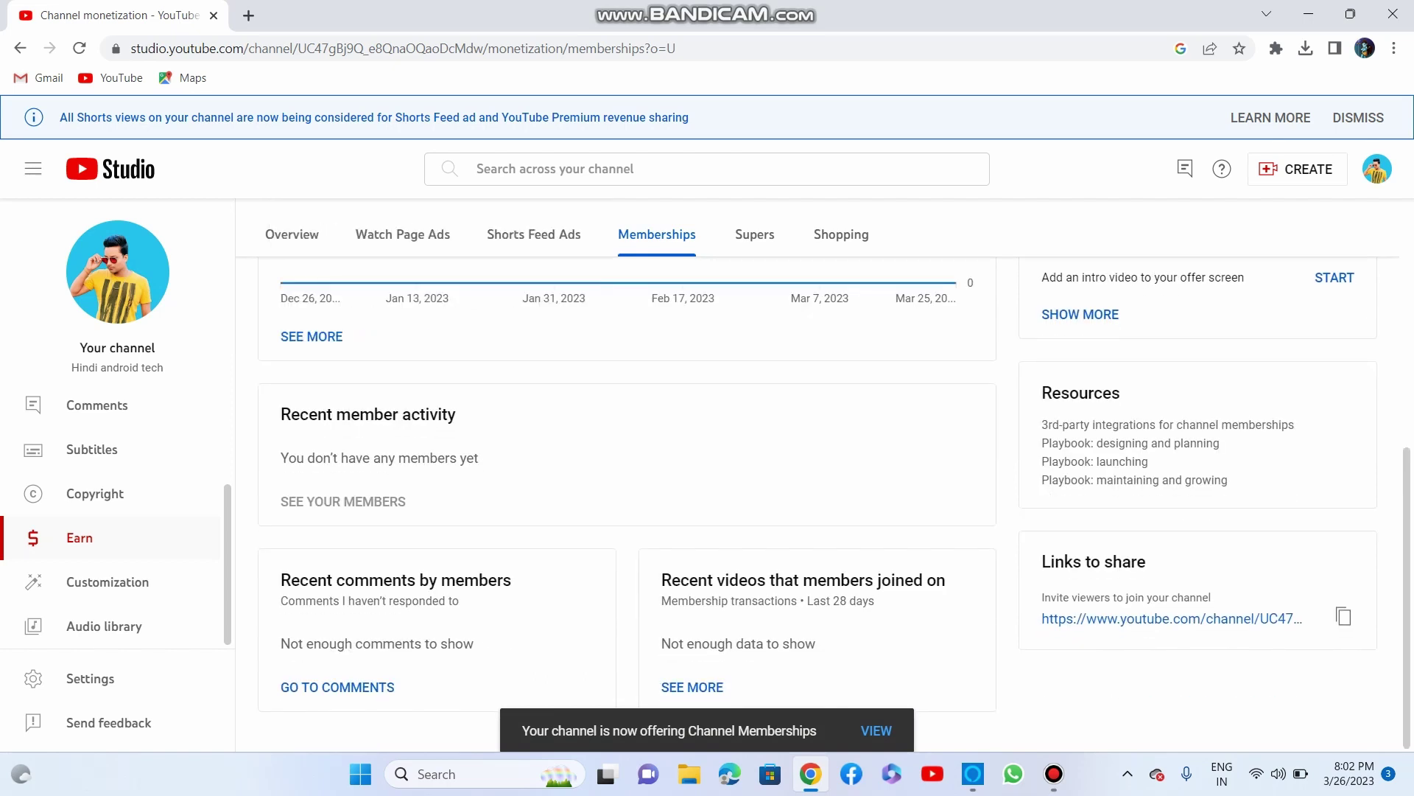
pyautogui.scroll(6, 895, 464)
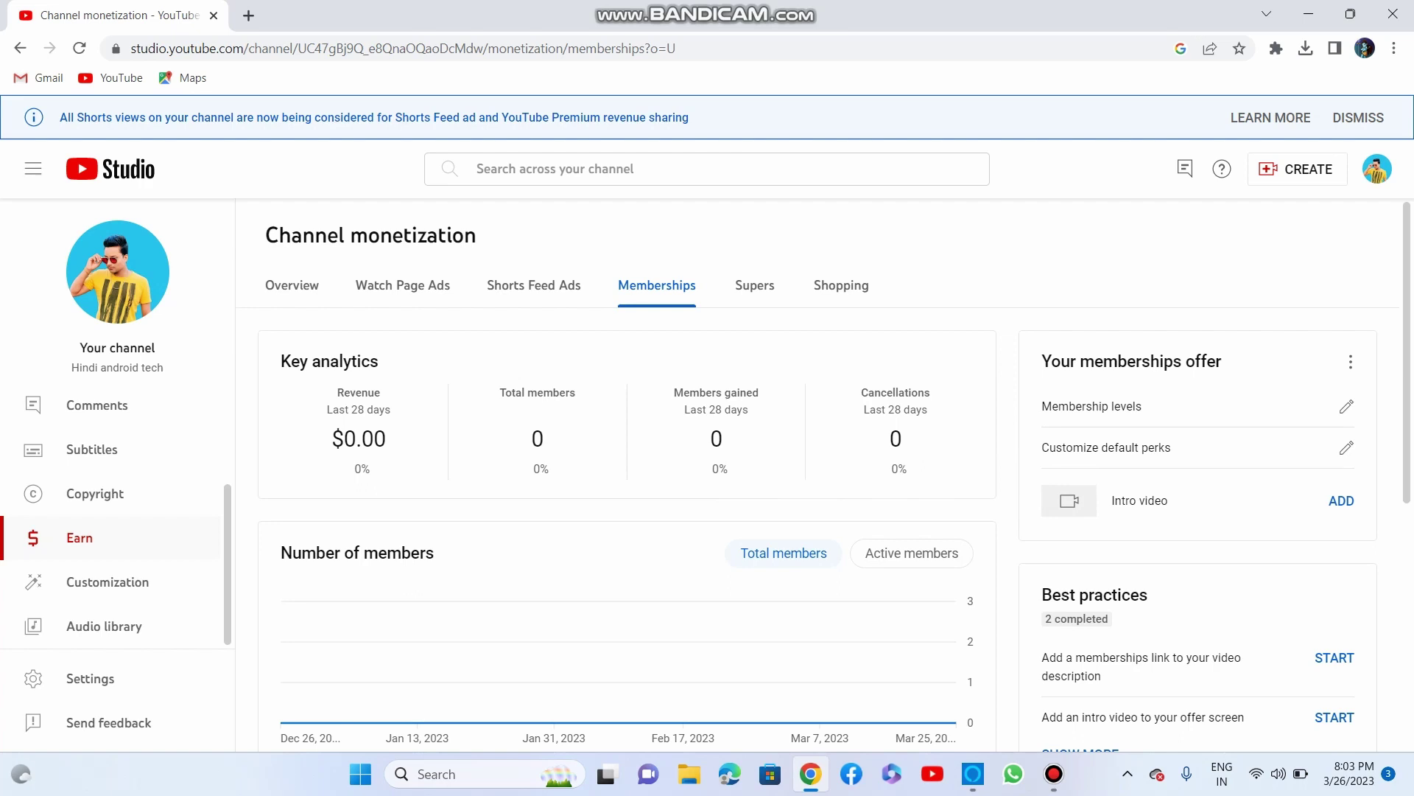
pyautogui.click(754, 286)
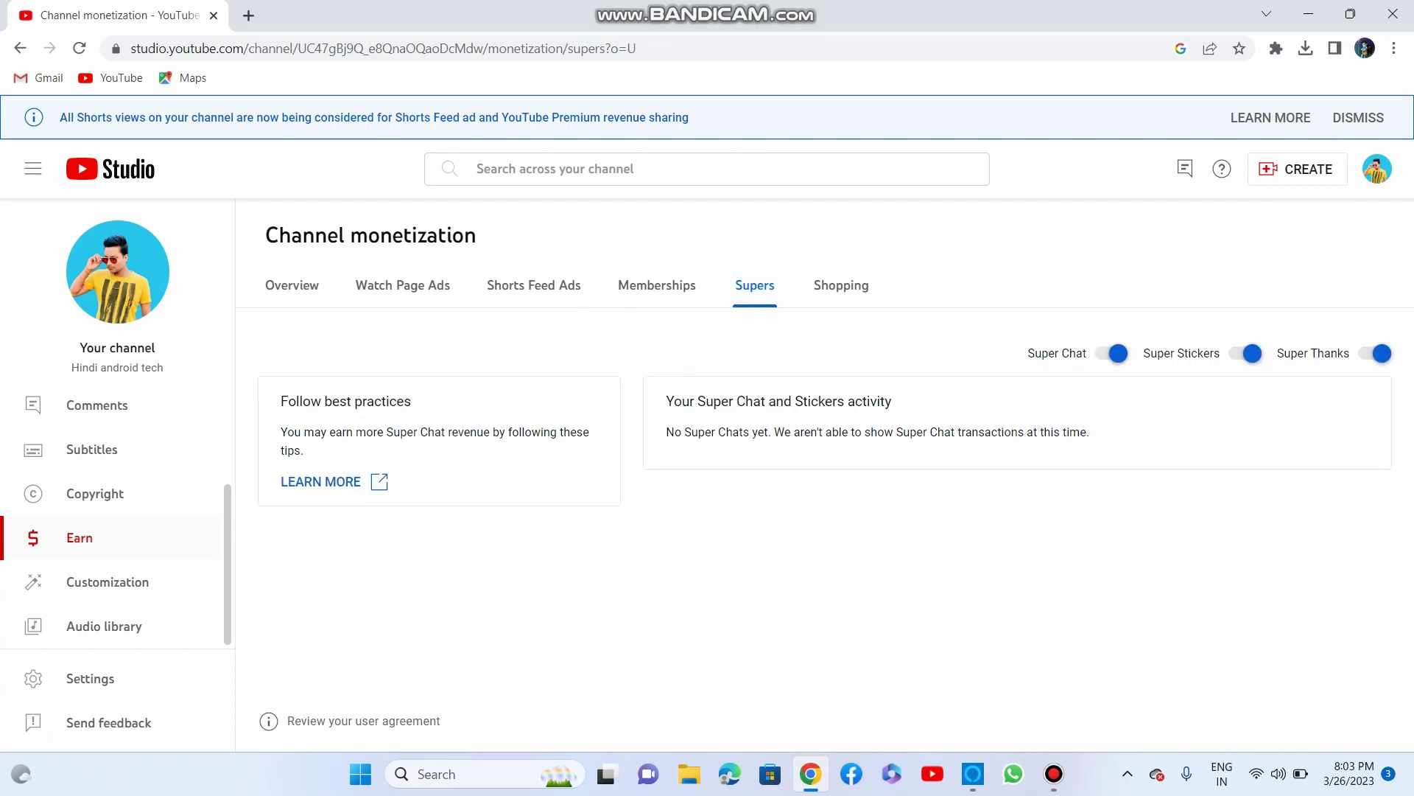
pyautogui.click(657, 286)
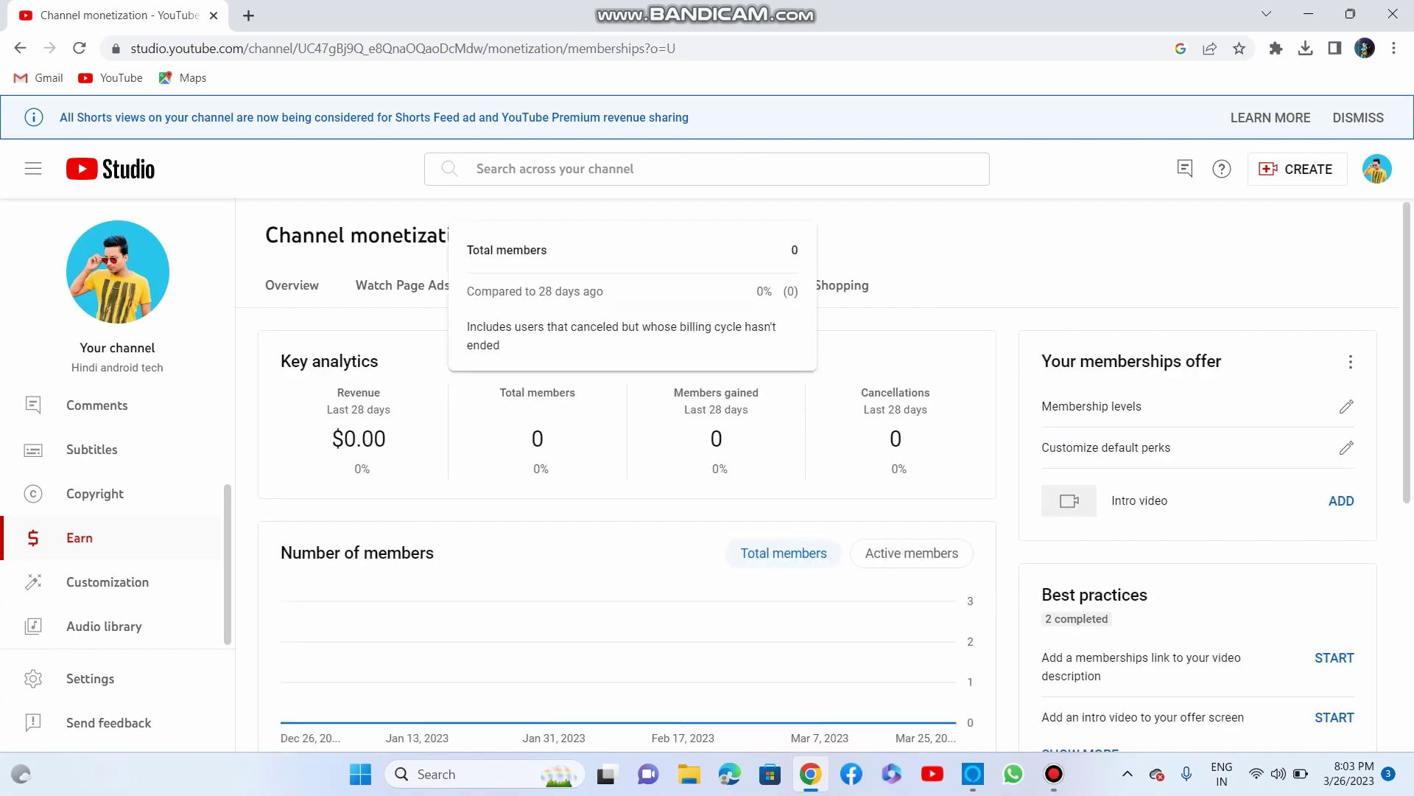